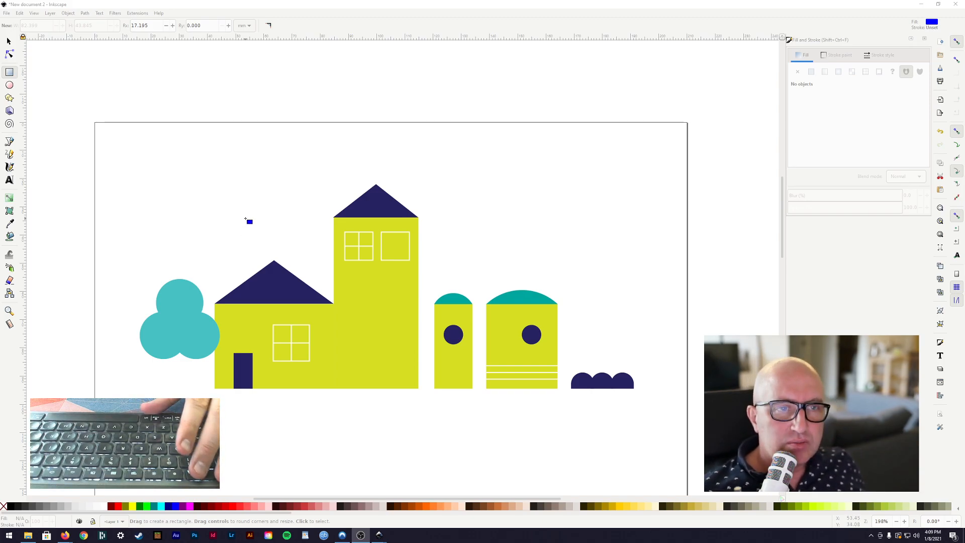
Step: Examine the illustration of houses, tree and bushes from several canvas positions and zoom levels
key(s)
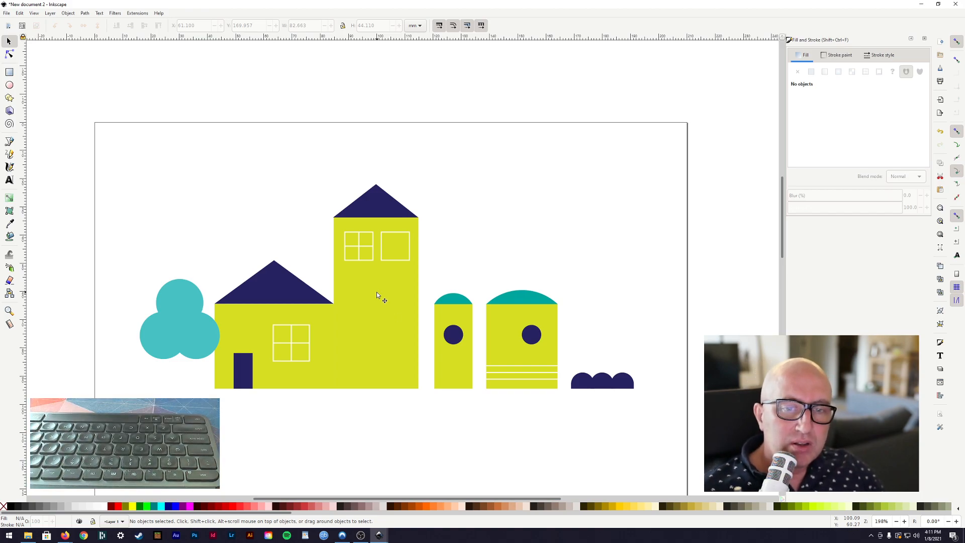
mouse_move(509, 266)
mouse_down()
mouse_move(416, 243)
mouse_move(496, 229)
mouse_move(484, 249)
mouse_move(498, 225)
mouse_move(493, 233)
mouse_up()
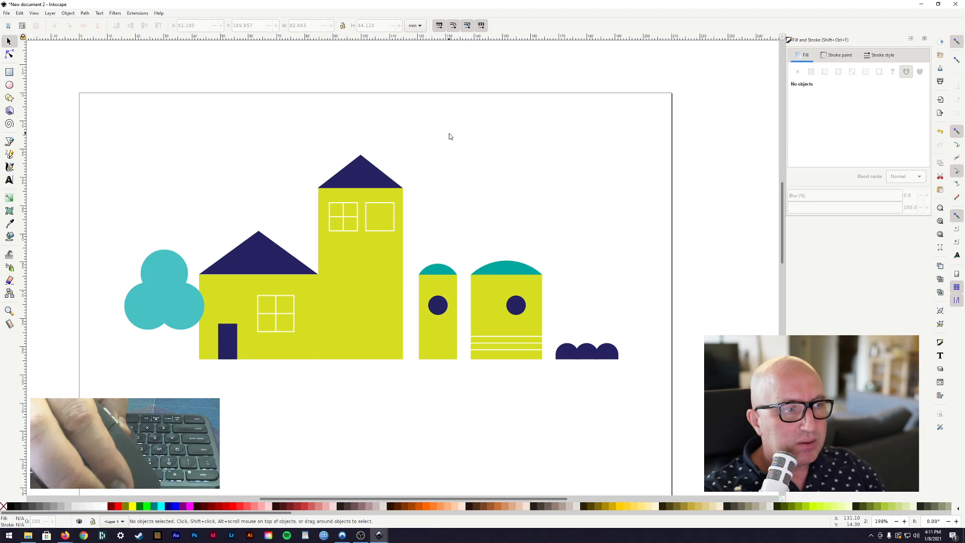
mouse_move(450, 136)
mouse_down()
mouse_move(458, 121)
mouse_move(480, 139)
mouse_up()
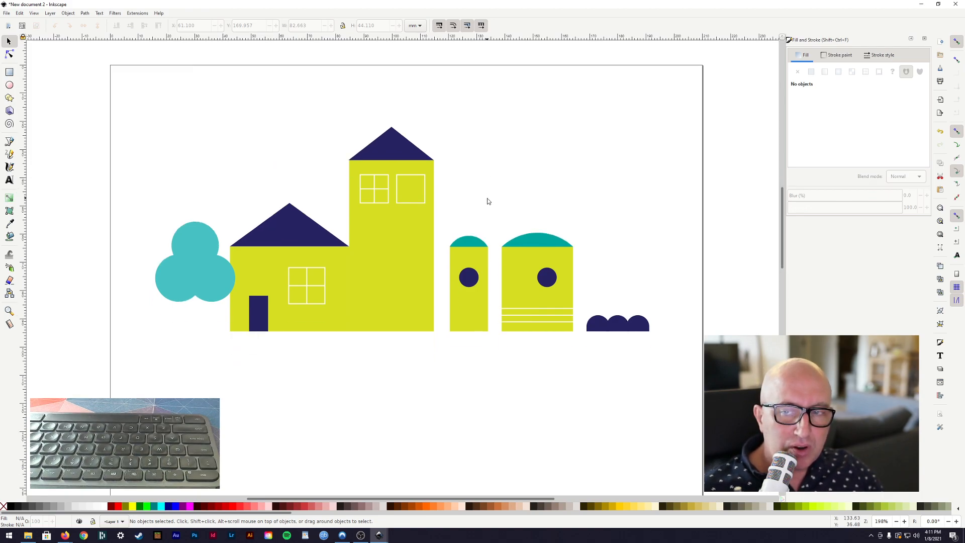
scroll(487, 201, down, 5)
scroll(487, 201, up, 6)
scroll(487, 201, down, 2)
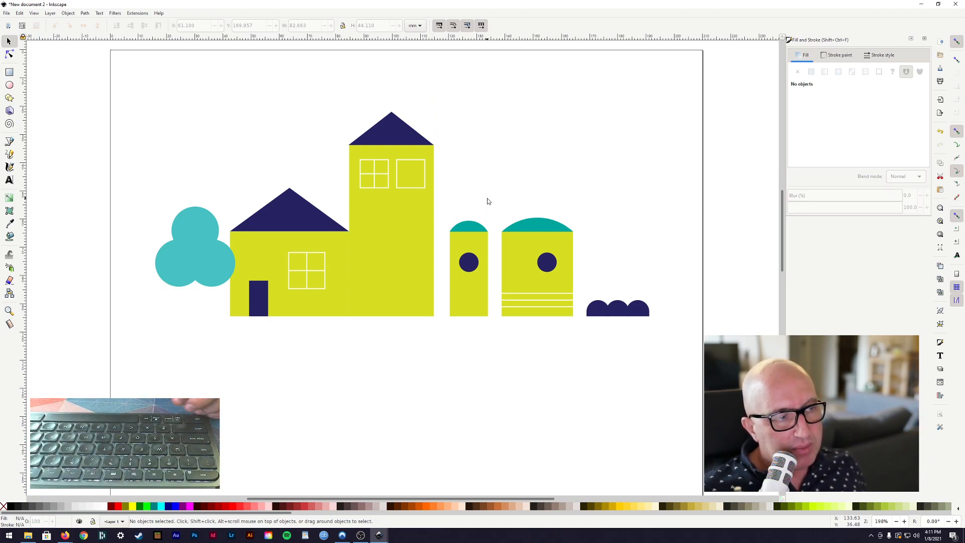
key(ctrl)
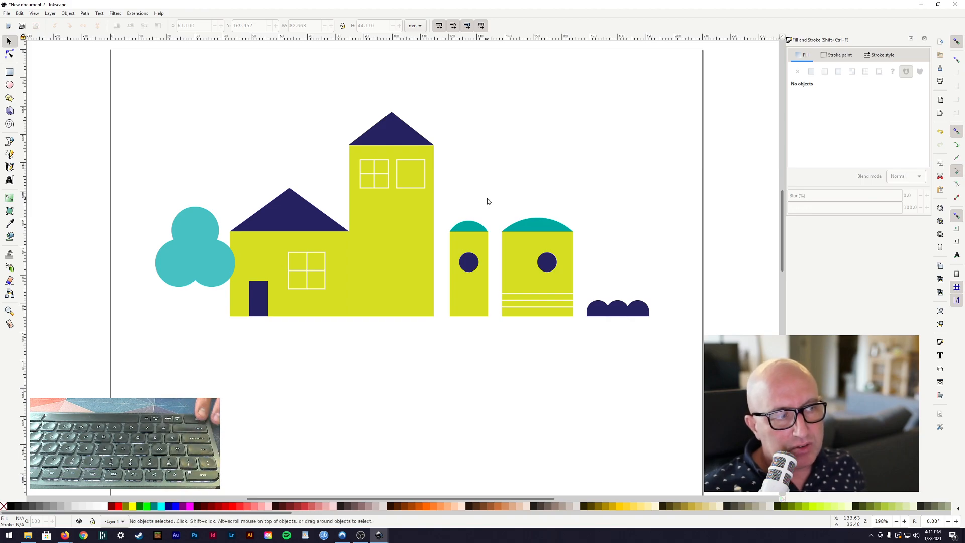
scroll(487, 201, down, 4)
scroll(487, 201, up, 5)
scroll(487, 201, down, 5)
scroll(487, 201, up, 3)
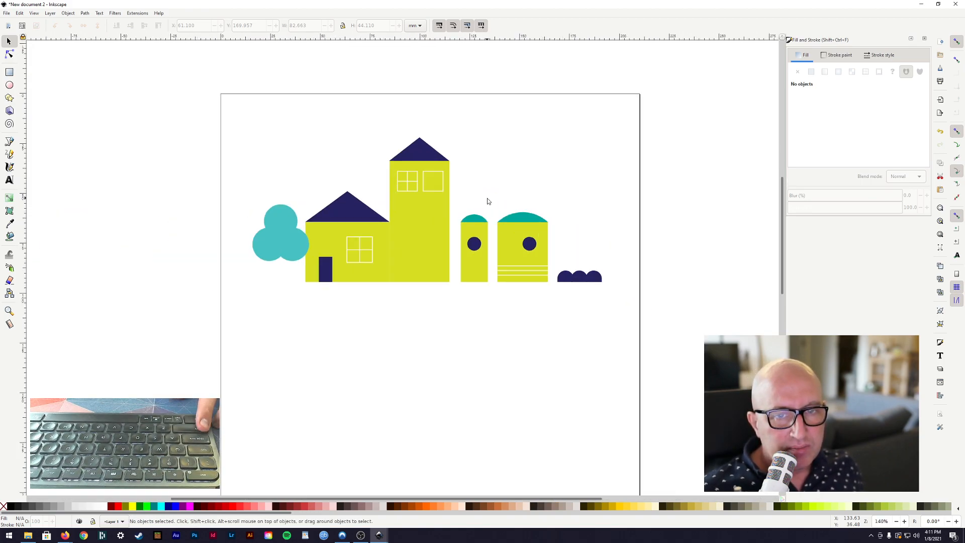
scroll(487, 201, right, 2)
scroll(487, 196, left, 4)
scroll(487, 196, right, 3)
scroll(487, 195, left, 2)
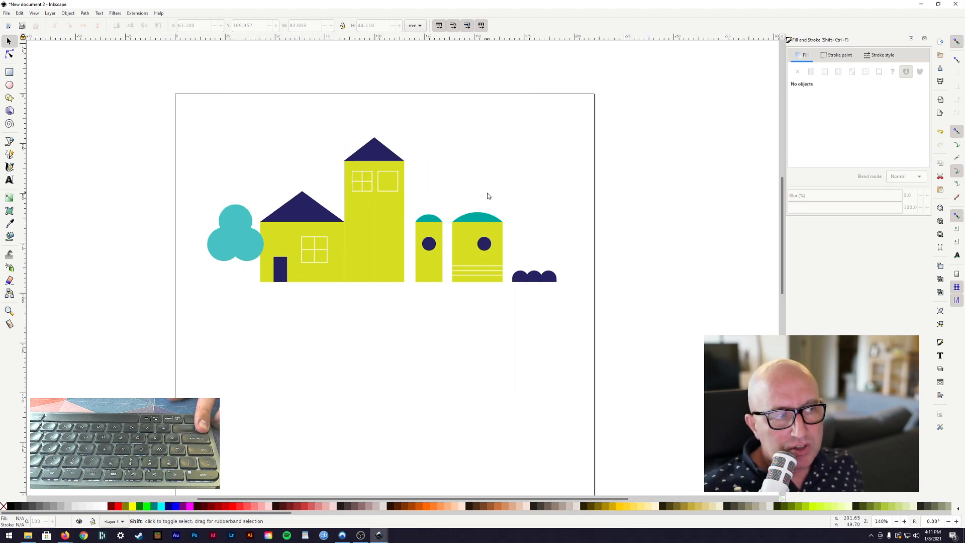
scroll(488, 195, right, 1)
scroll(488, 196, right, 1)
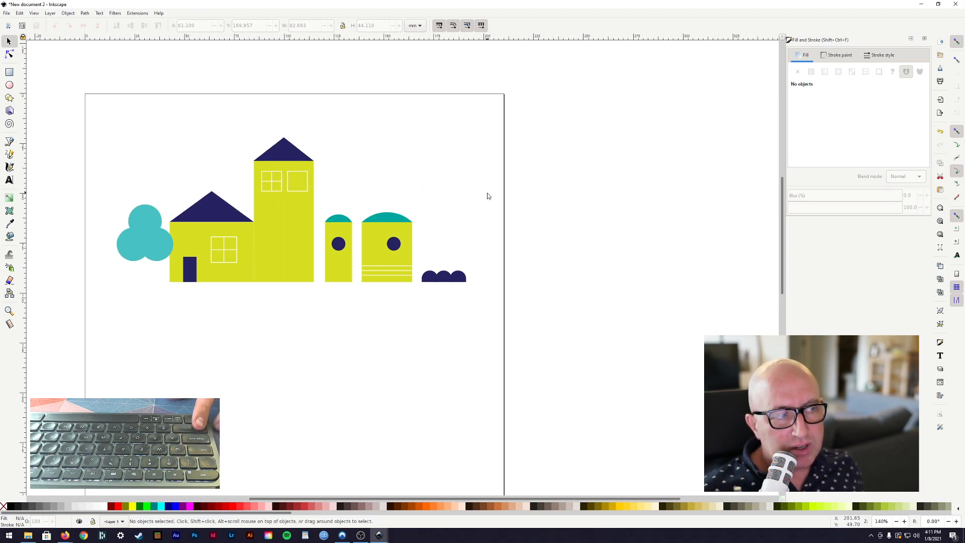
scroll(487, 196, right, 1)
scroll(488, 196, left, 4)
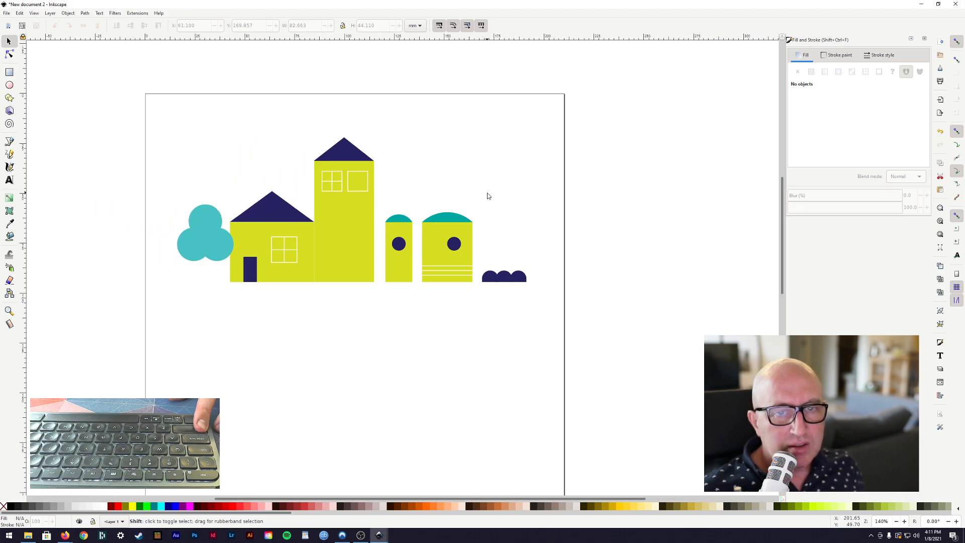
mouse_move(489, 195)
mouse_down()
mouse_move(425, 227)
mouse_move(463, 254)
mouse_move(508, 217)
mouse_move(455, 220)
mouse_up()
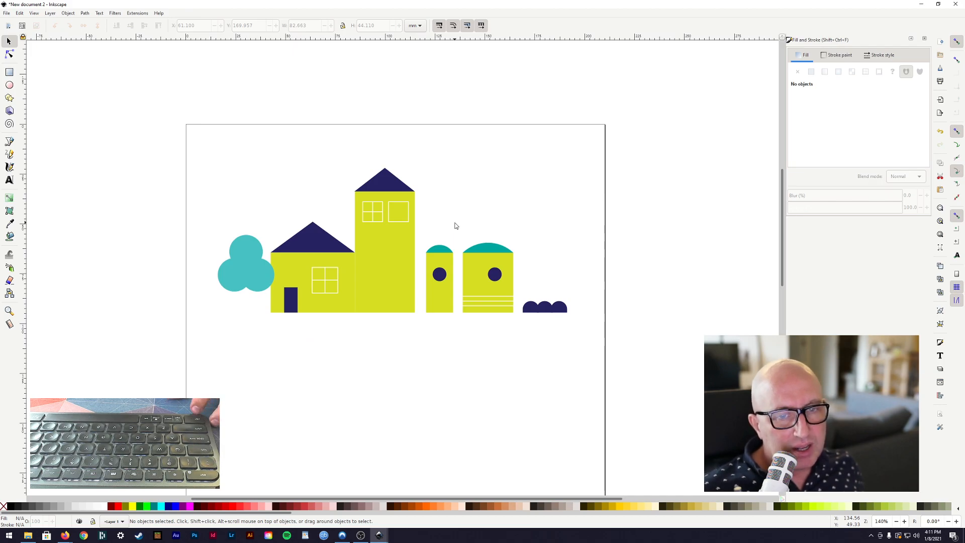
scroll(436, 254, down, 3)
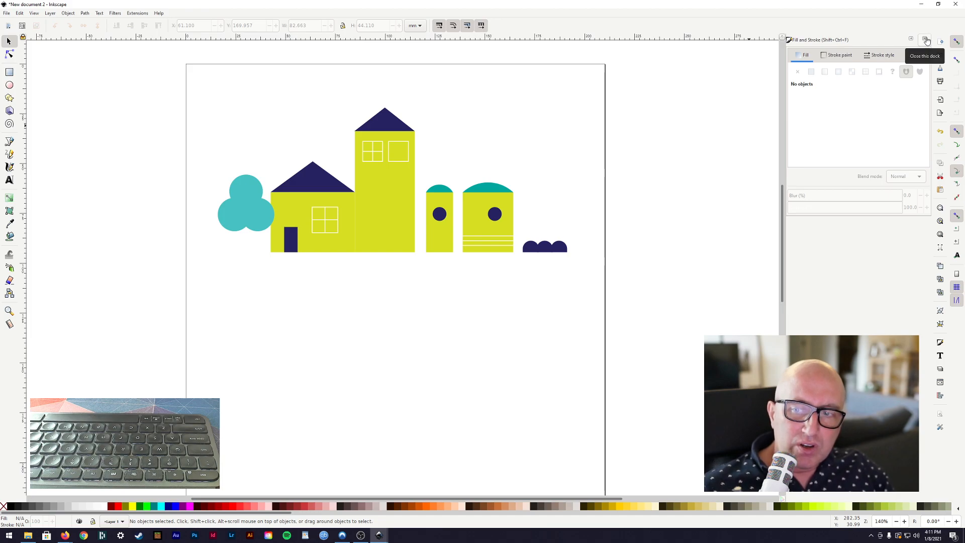
Step: Close the Fill and Stroke panel and draw a blue rounded rectangle about 78 × 46 mm below the buildings
click(927, 40)
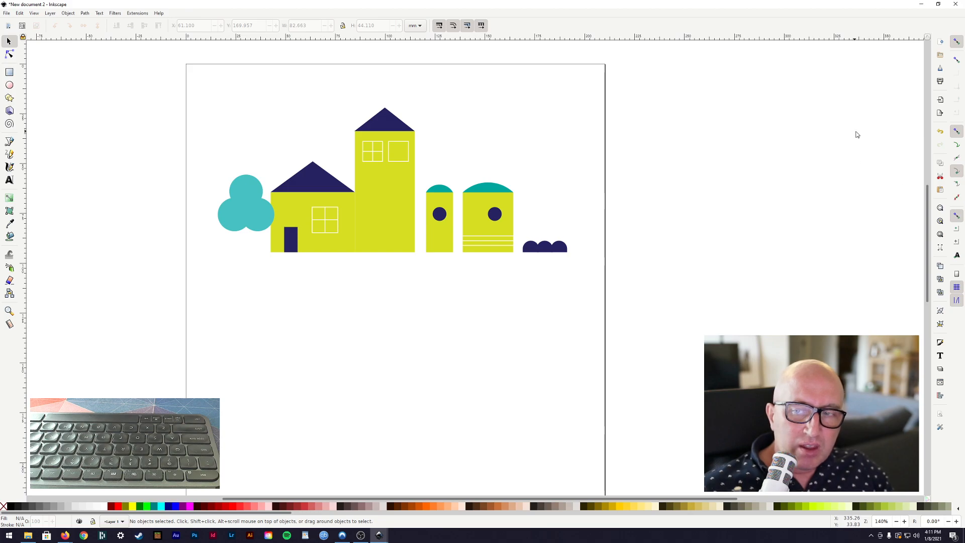
click(9, 73)
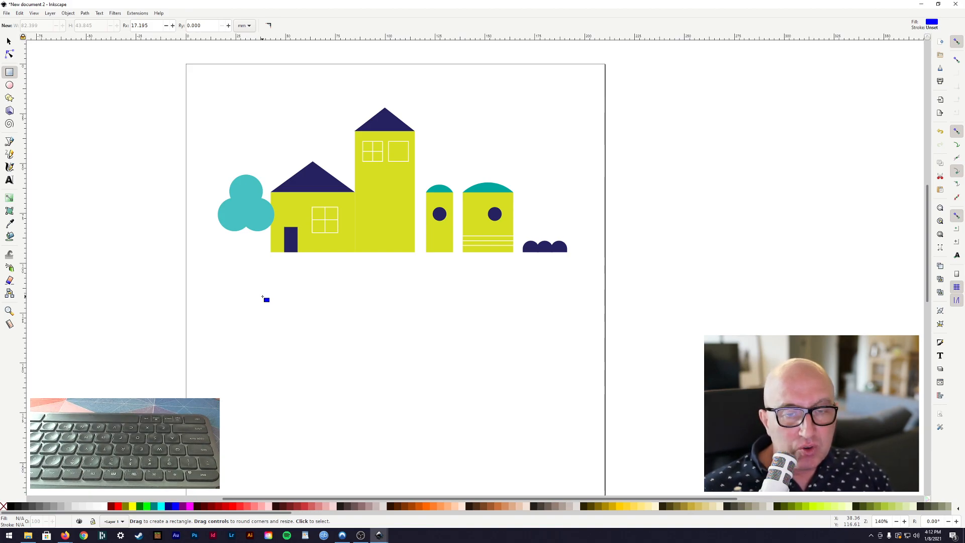
drag(263, 296, 417, 387)
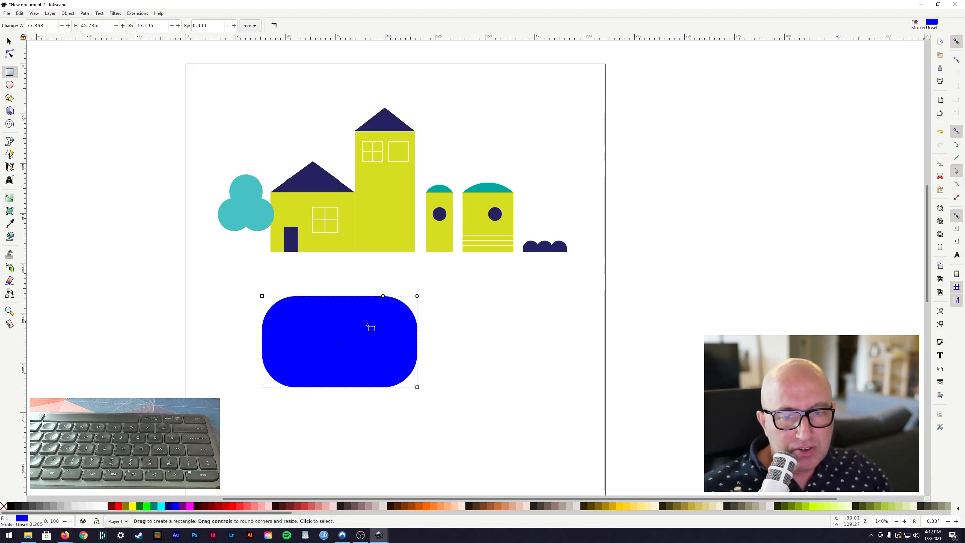
Step: Reshape the blue rectangle to about 71 × 41 mm and remove its corner rounding
mouse_move(416, 388)
mouse_down()
mouse_move(325, 362)
mouse_move(409, 373)
mouse_up()
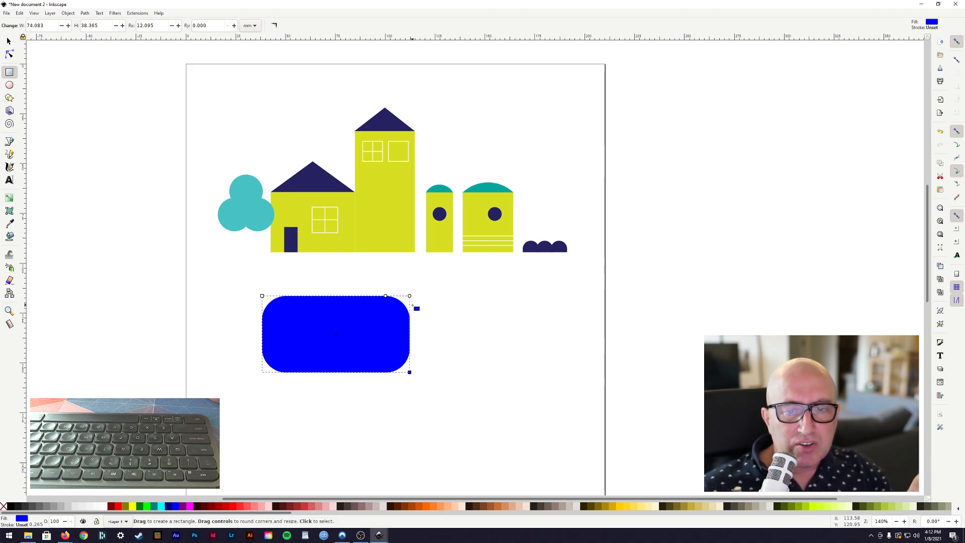
drag(410, 297, 386, 296)
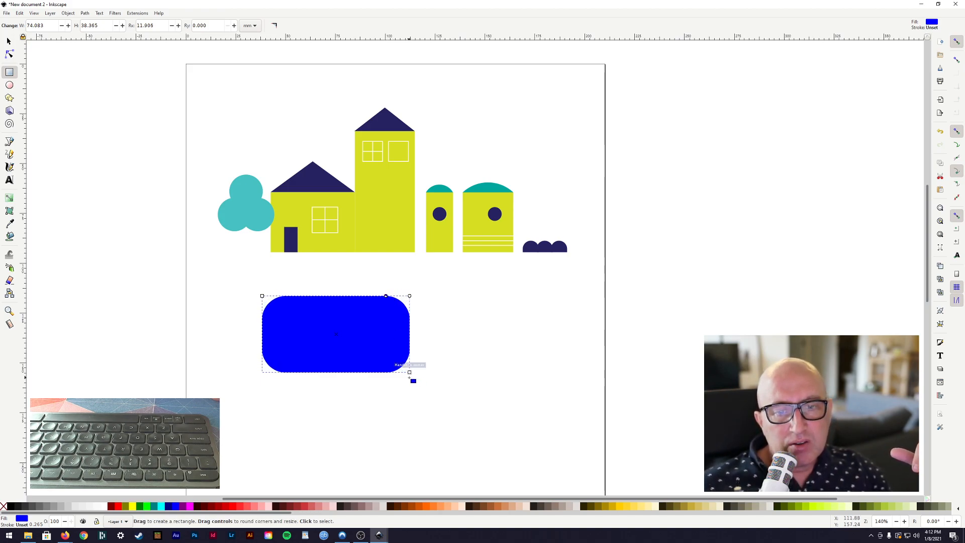
mouse_move(409, 372)
mouse_down()
mouse_move(377, 345)
mouse_move(415, 396)
mouse_move(415, 367)
mouse_up()
drag(446, 360, 415, 357)
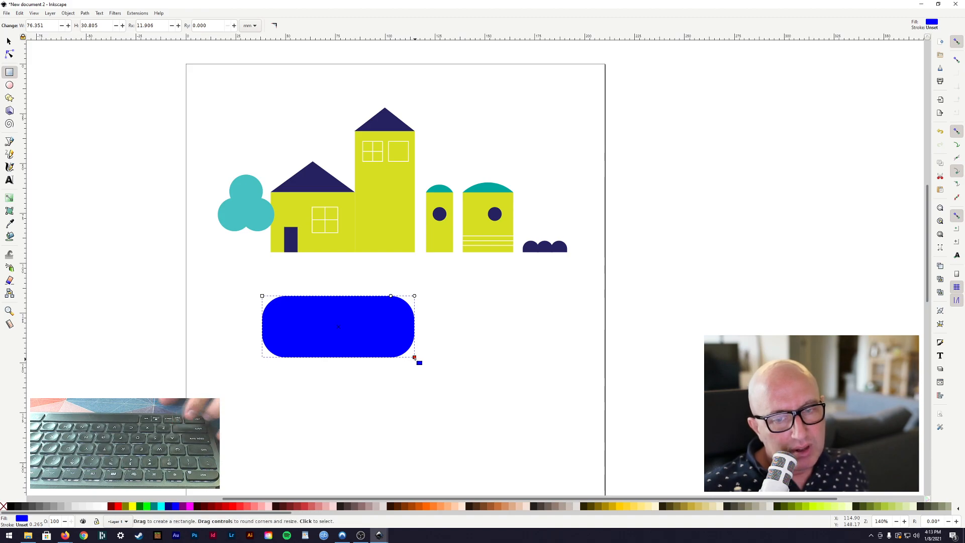
drag(414, 358, 404, 377)
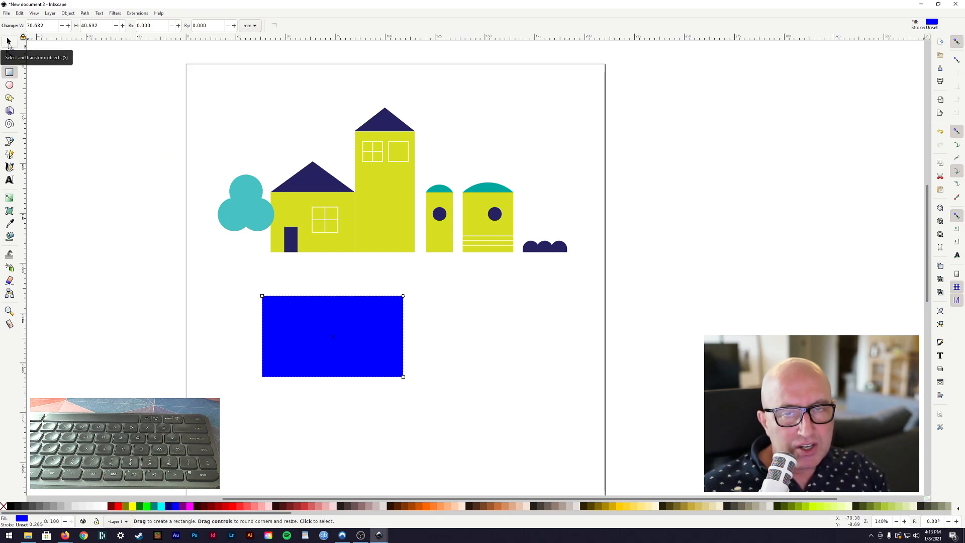
Step: Scale the blue rectangle down to about 43 × 22 mm and move it to about X 76, Y 120 mm
key(s)
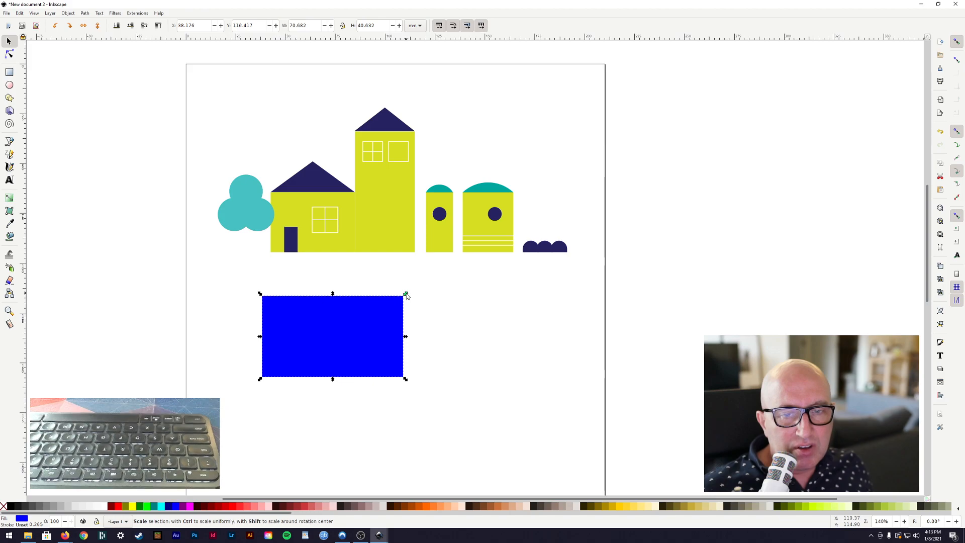
drag(406, 295, 381, 334)
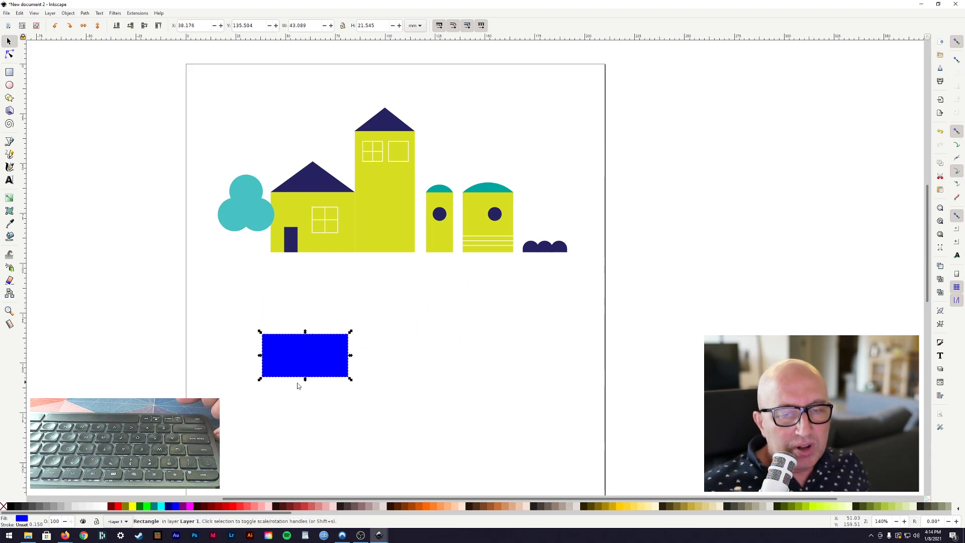
drag(319, 358, 395, 326)
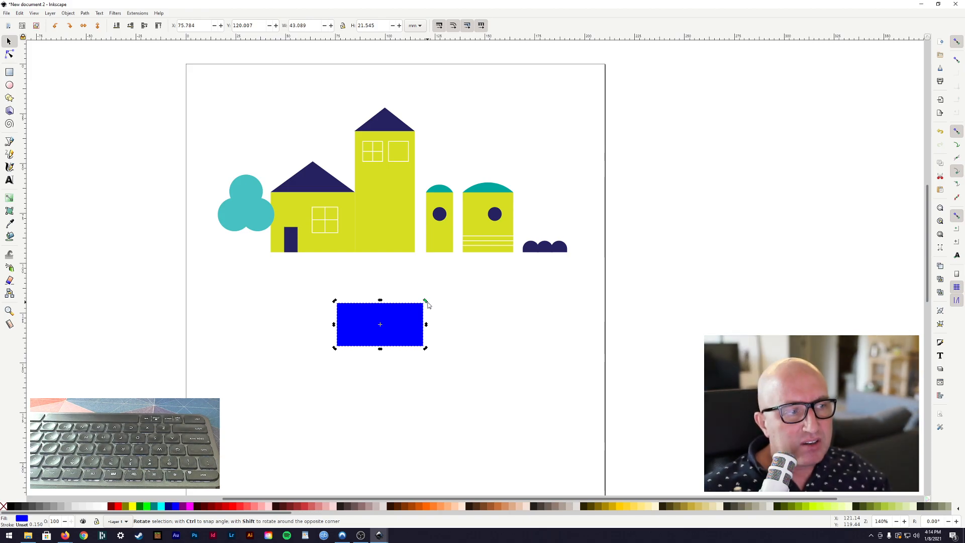
Step: Try rotating the blue rectangle and skewing it horizontally about its centre
mouse_move(427, 304)
mouse_down()
mouse_move(423, 288)
mouse_move(391, 262)
mouse_move(431, 296)
mouse_move(425, 276)
mouse_move(439, 317)
mouse_move(433, 288)
mouse_move(433, 297)
mouse_move(396, 239)
mouse_move(329, 233)
mouse_move(374, 248)
mouse_move(434, 304)
mouse_up()
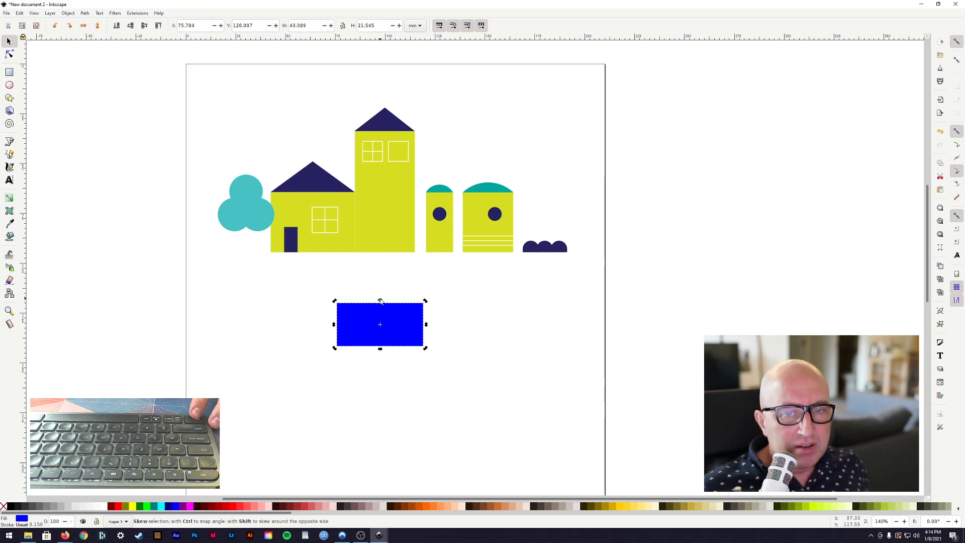
drag(381, 301, 411, 304)
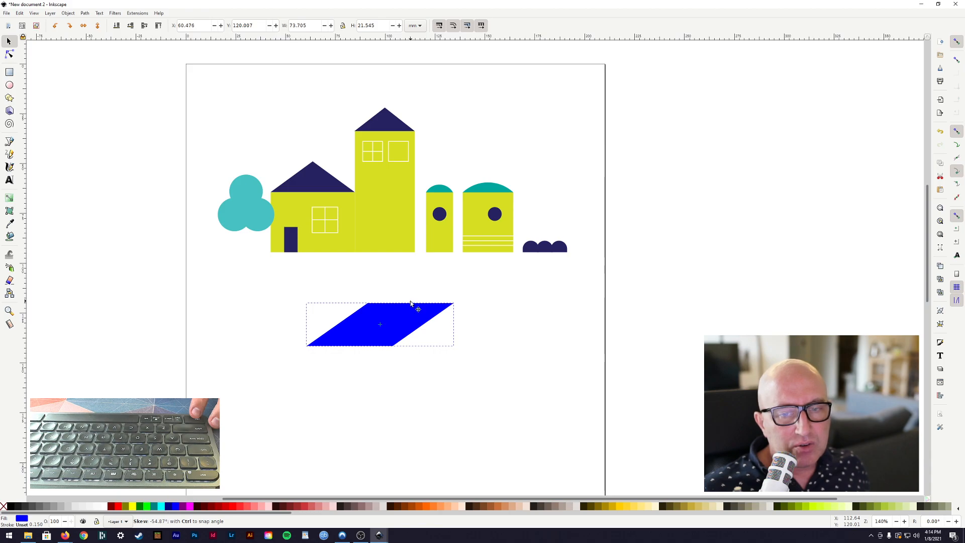
drag(382, 304, 373, 301)
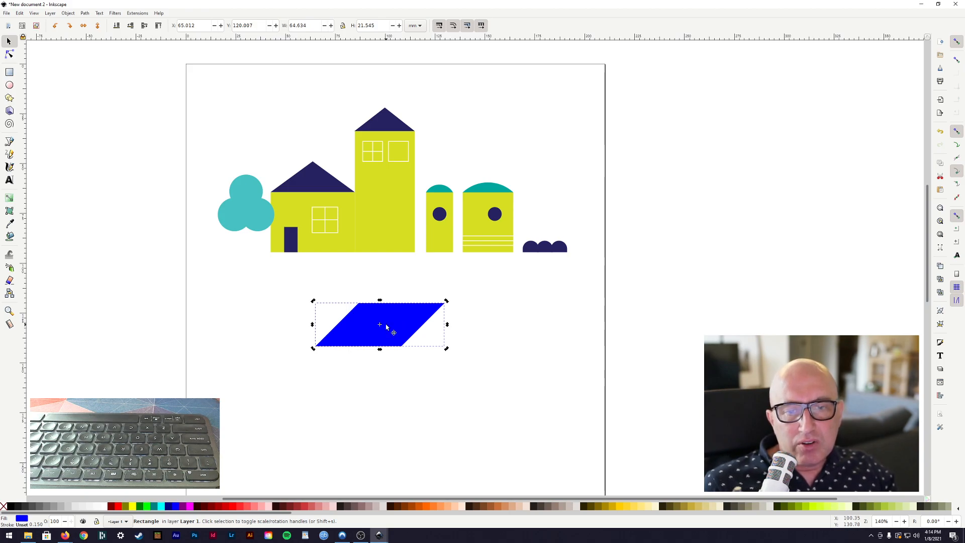
drag(379, 301, 359, 299)
click(381, 305)
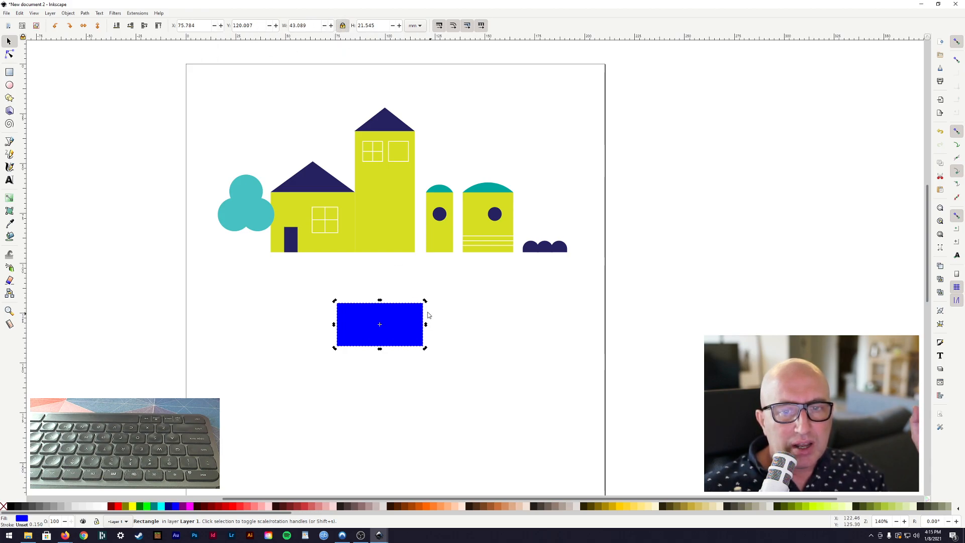
Step: Resize the blue rectangle to about 40 × 75 mm and place it over the tower, matching the wall's upper-left corner
drag(425, 301, 500, 290)
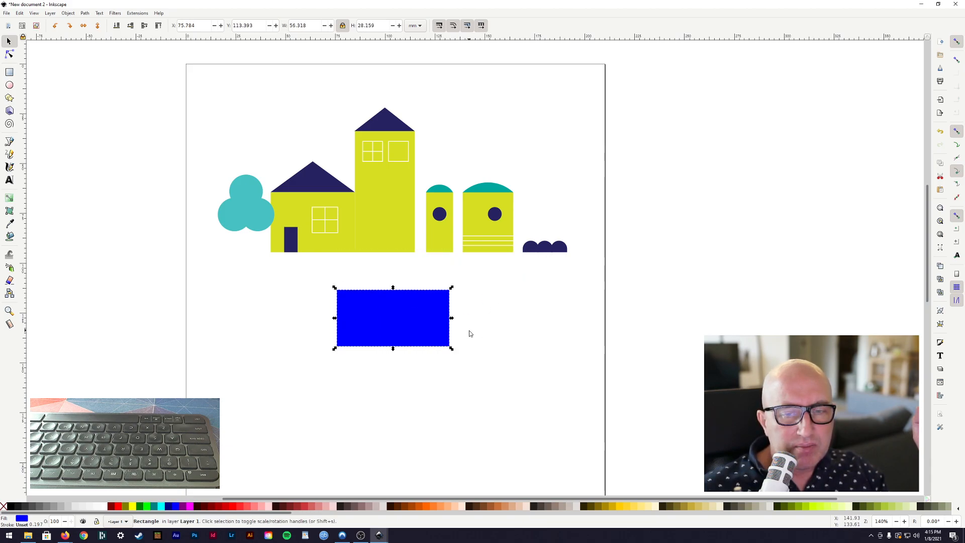
drag(415, 333, 349, 345)
drag(331, 302, 342, 214)
drag(392, 285, 404, 223)
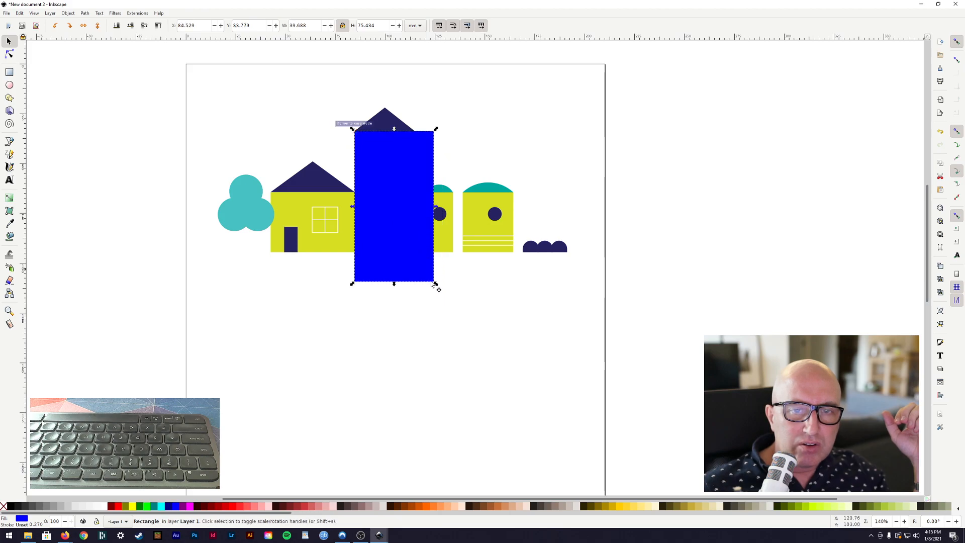
Step: Shrink the blue rectangle to the tower wall's size, about 30 × 61 mm, and move it below the buildings
drag(437, 286, 422, 268)
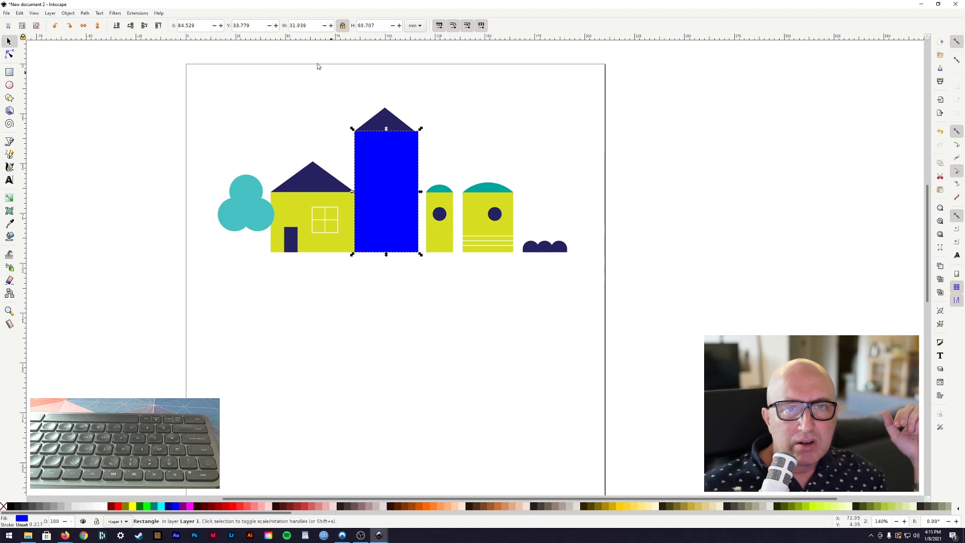
drag(421, 196, 394, 385)
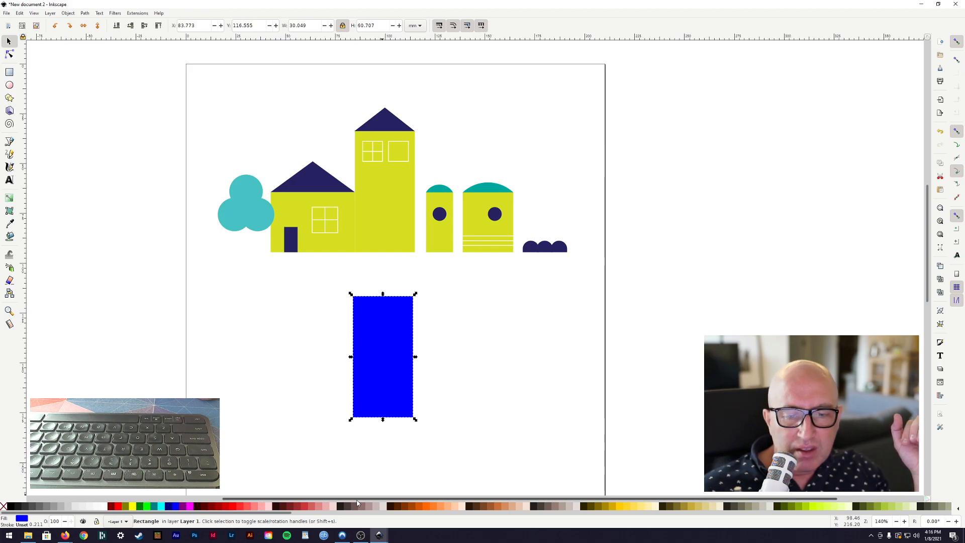
Step: Fill the rectangle with a bright yellow-green palette colour and shift it up to about Y 111 mm
drag(267, 513, 377, 527)
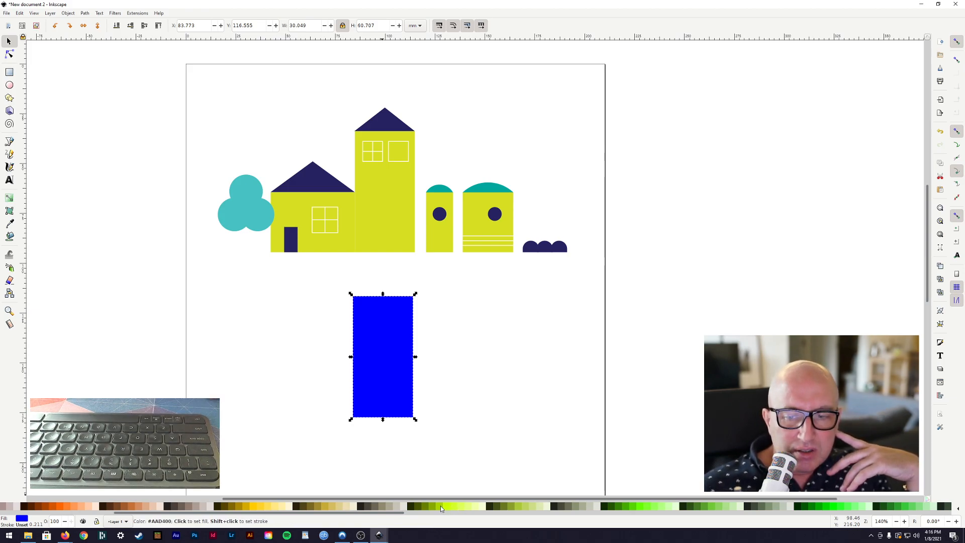
drag(335, 514, 258, 517)
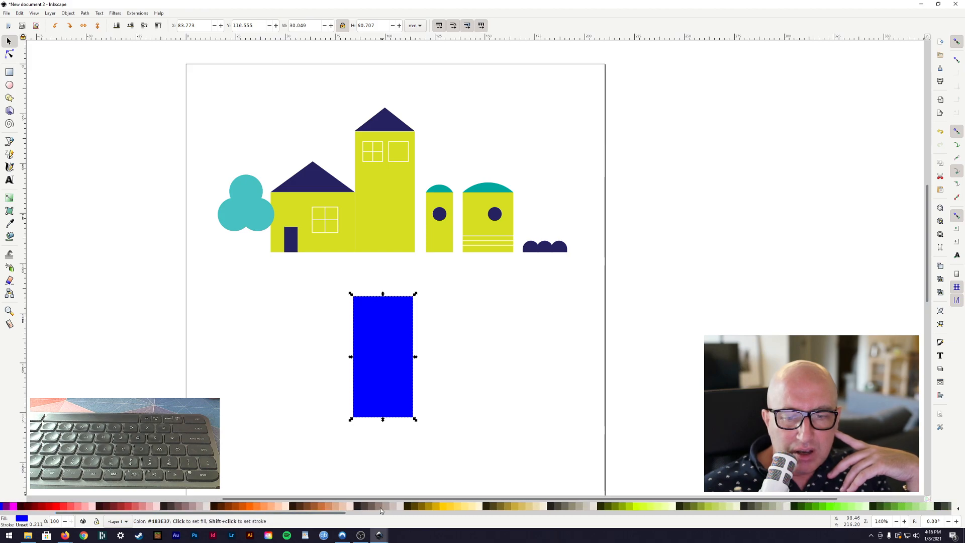
click(460, 507)
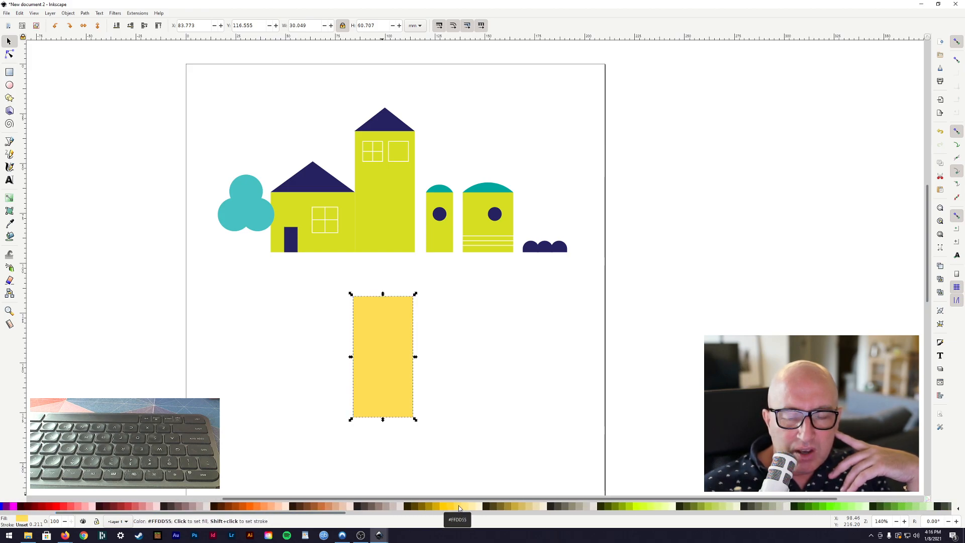
click(647, 506)
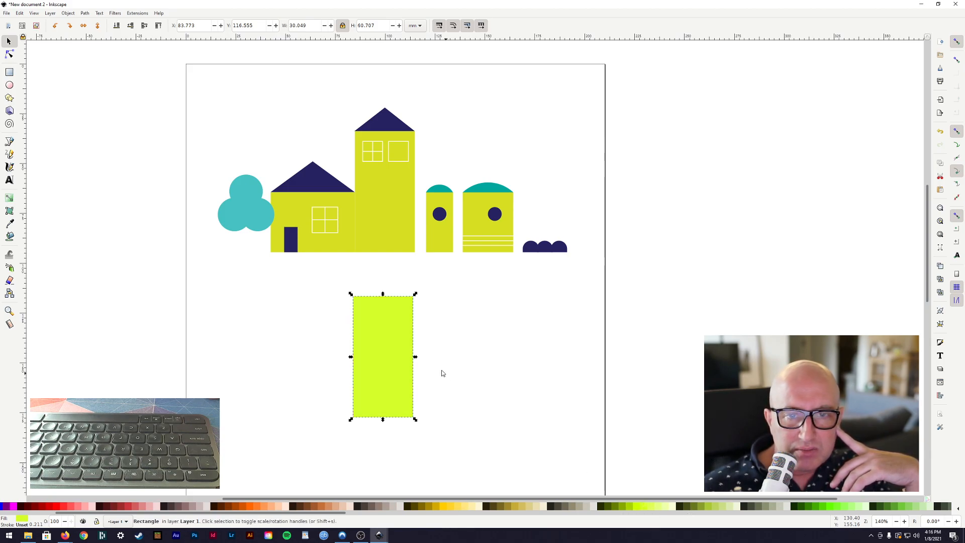
mouse_move(371, 354)
mouse_down()
mouse_move(353, 367)
mouse_move(374, 347)
mouse_up()
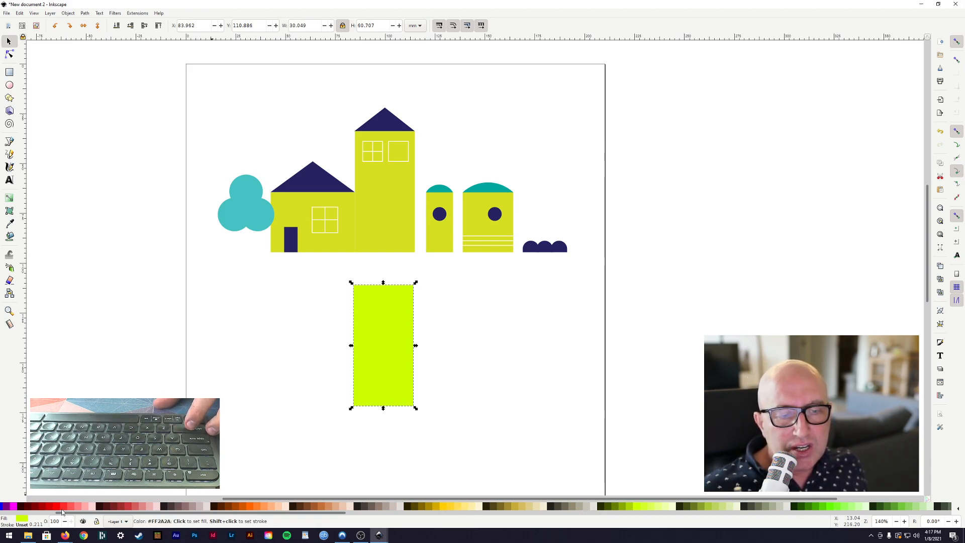
scroll(81, 515, left, 5)
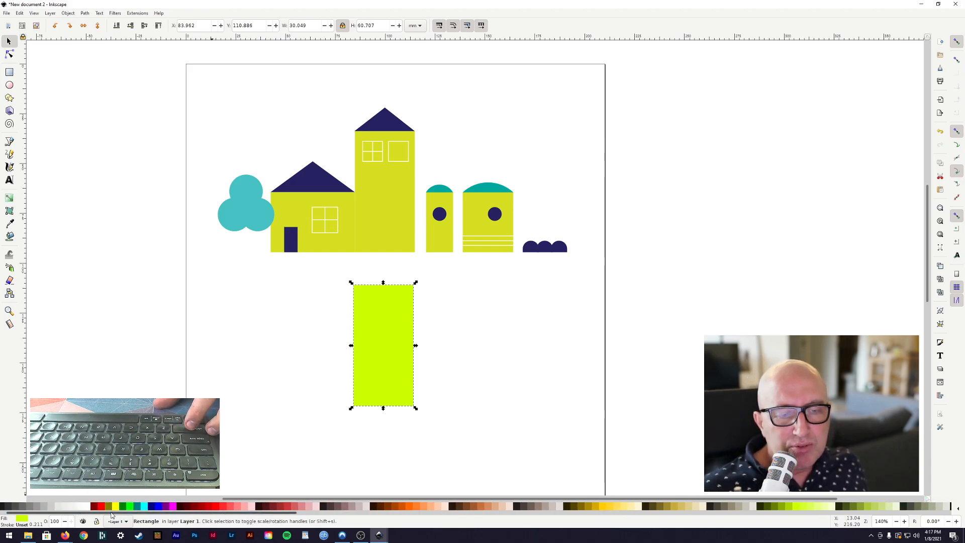
Step: Give the rectangle a blue outline, open the stroke paint settings and recolour the stroke to yellow-green ccff00
shift+click(160, 506)
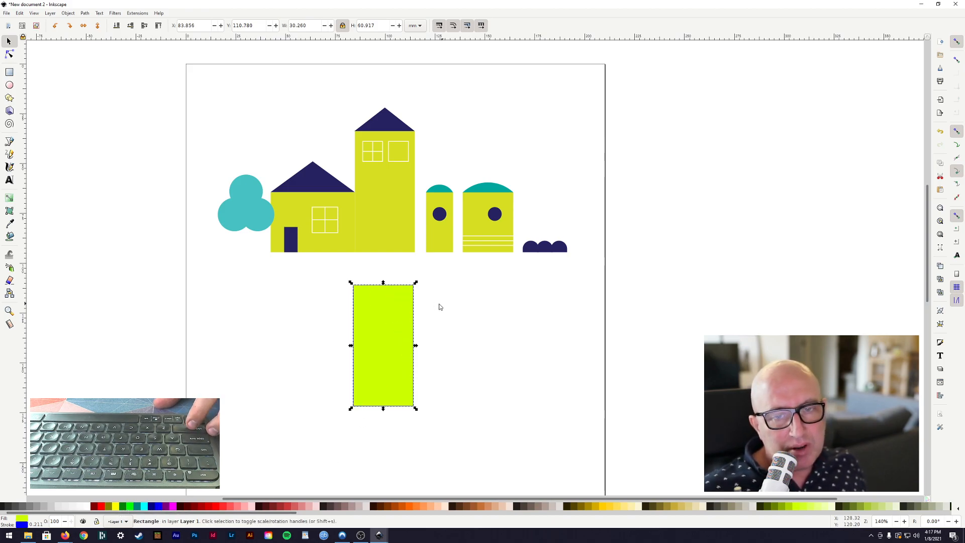
click(21, 525)
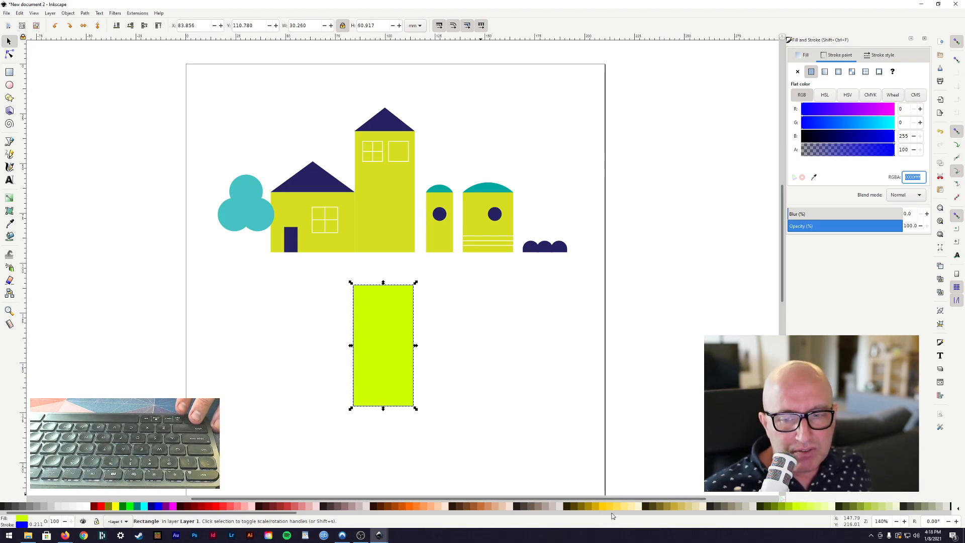
shift+click(795, 509)
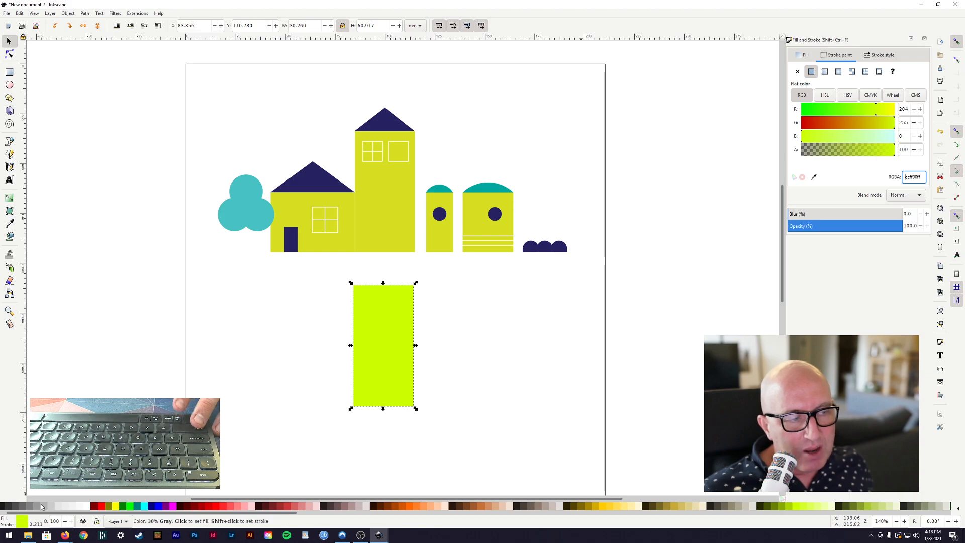
Step: Shift the rectangle to about X 85, Y 115 mm and fill it with #d7df23 sampled from the tower wall
mouse_move(387, 355)
mouse_down()
mouse_move(393, 201)
mouse_move(405, 352)
mouse_move(392, 361)
mouse_up()
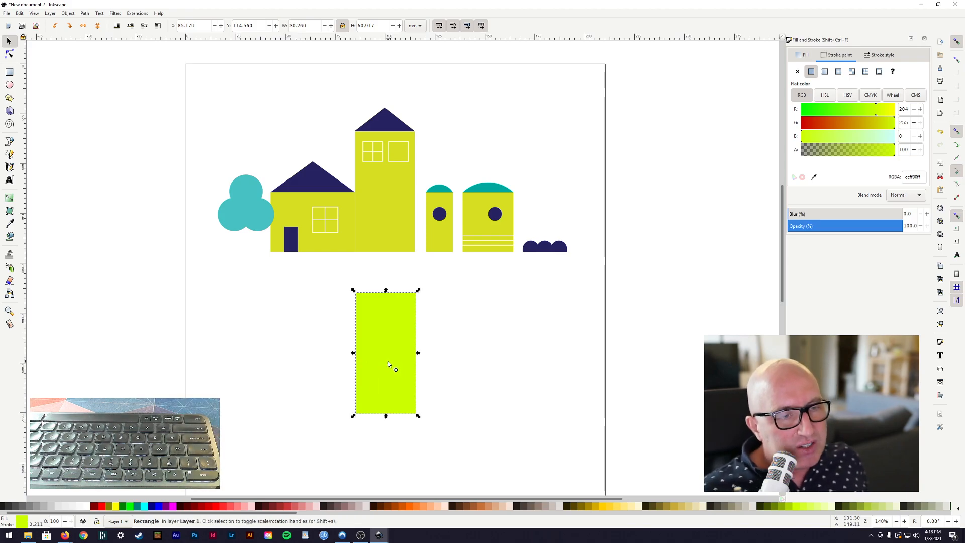
click(10, 224)
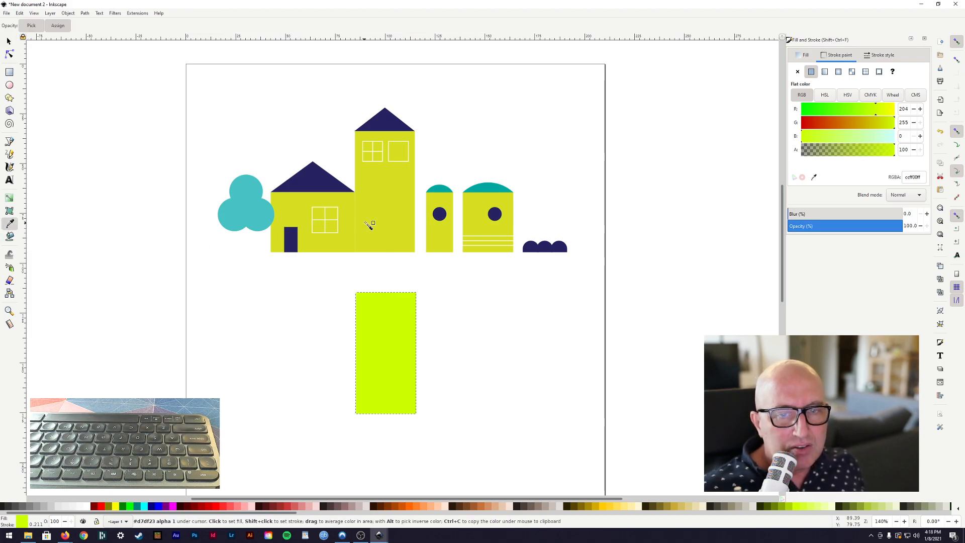
click(389, 211)
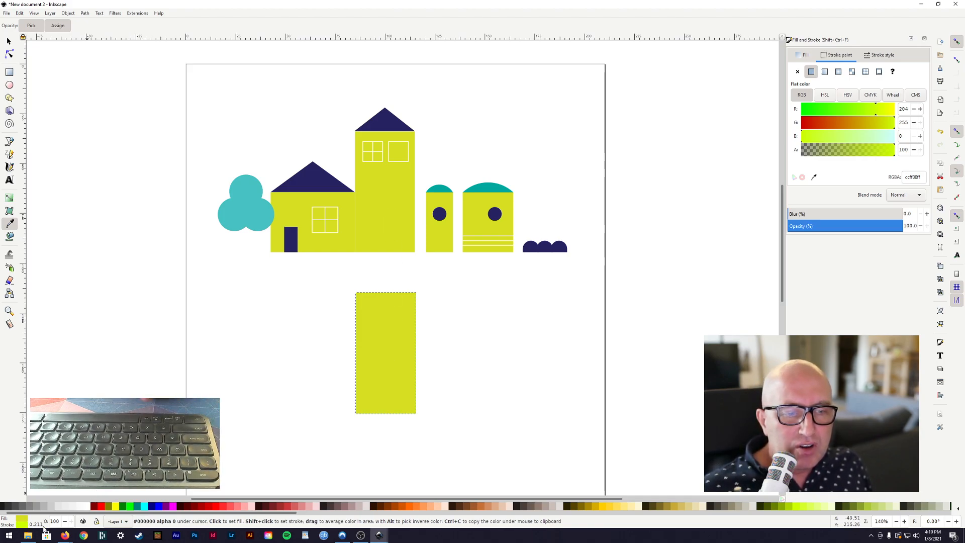
Step: Clear and re-sample the rectangle's fill from the tower wall, and remove its stroke, closing the Fill and Stroke settings
drag(77, 513, 58, 513)
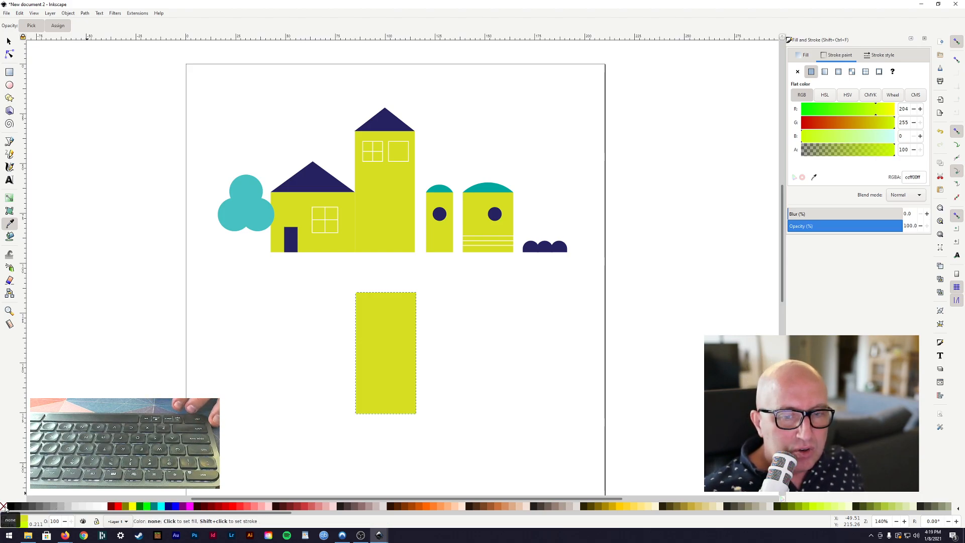
click(4, 509)
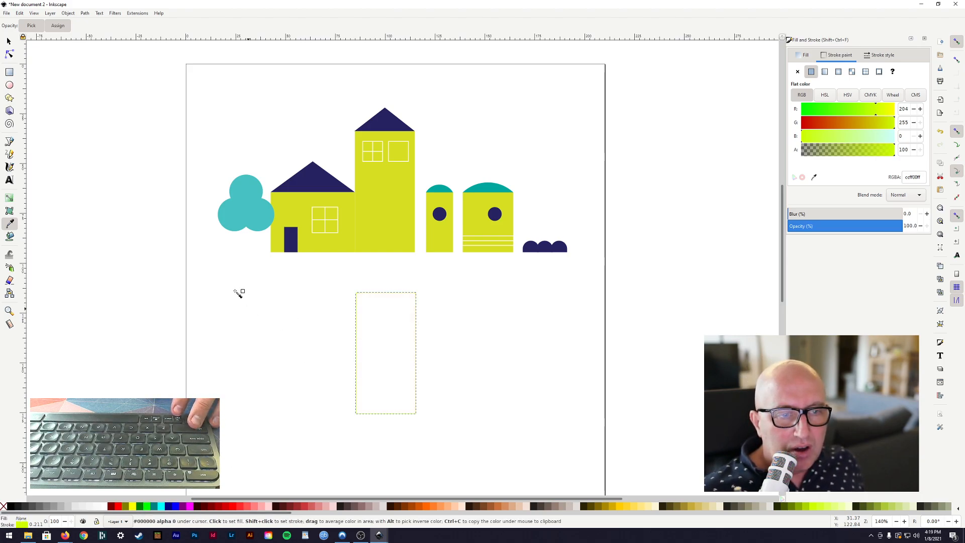
drag(399, 224, 402, 226)
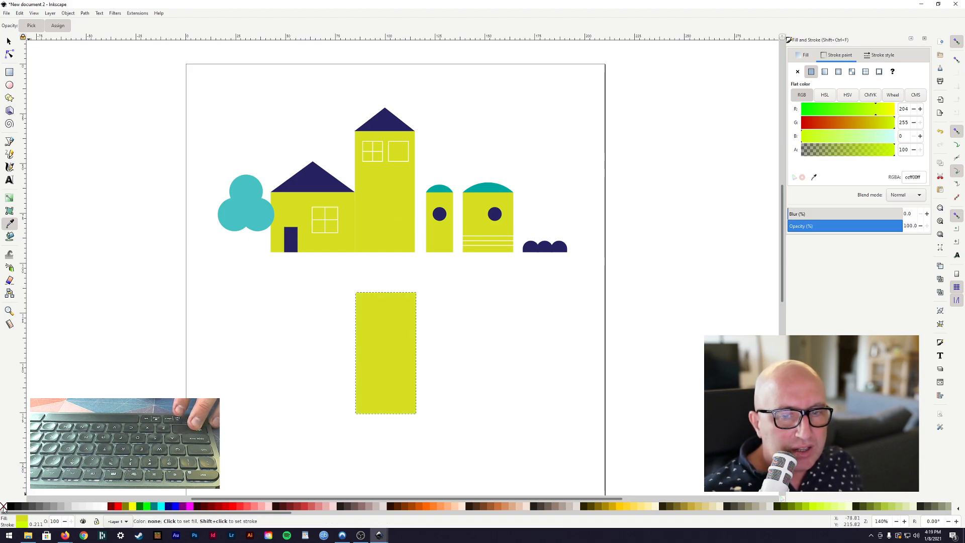
shift+click(5, 509)
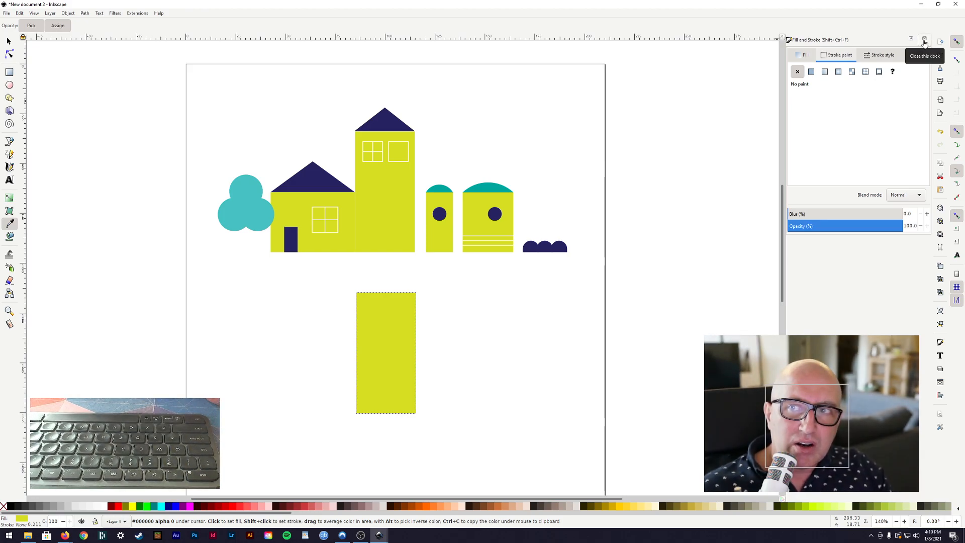
click(925, 40)
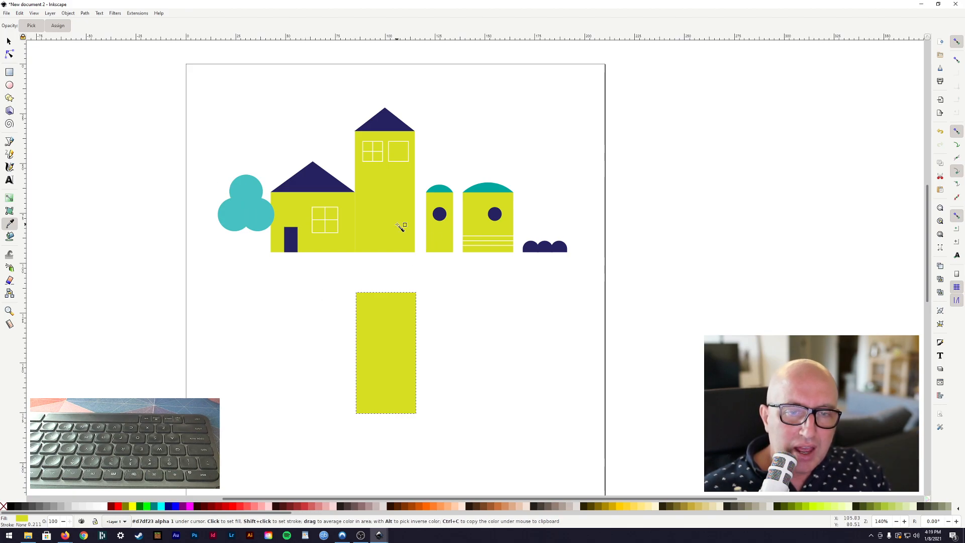
Step: Draw a rectangle about 29 × 13 mm beside the yellow-green one and give it no fill and a white stroke
click(13, 73)
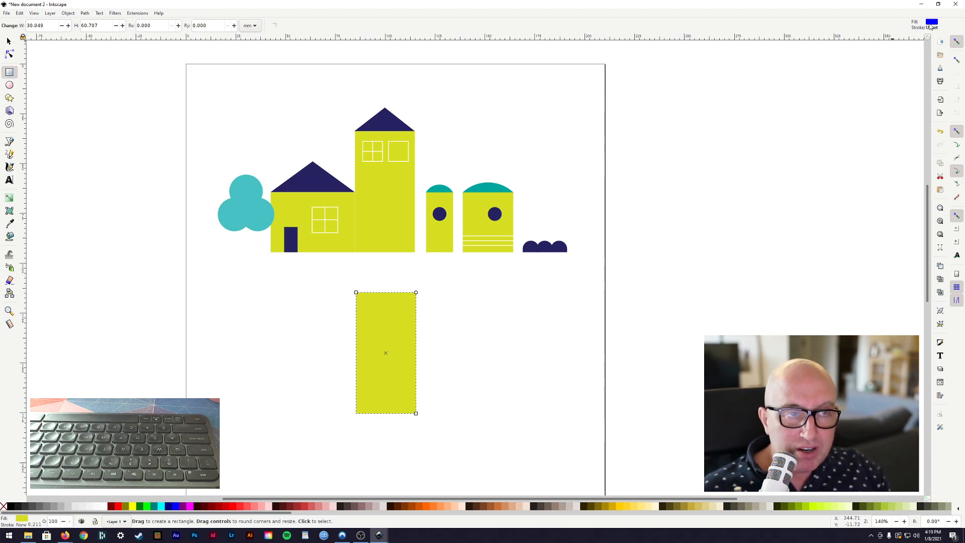
drag(446, 300, 505, 325)
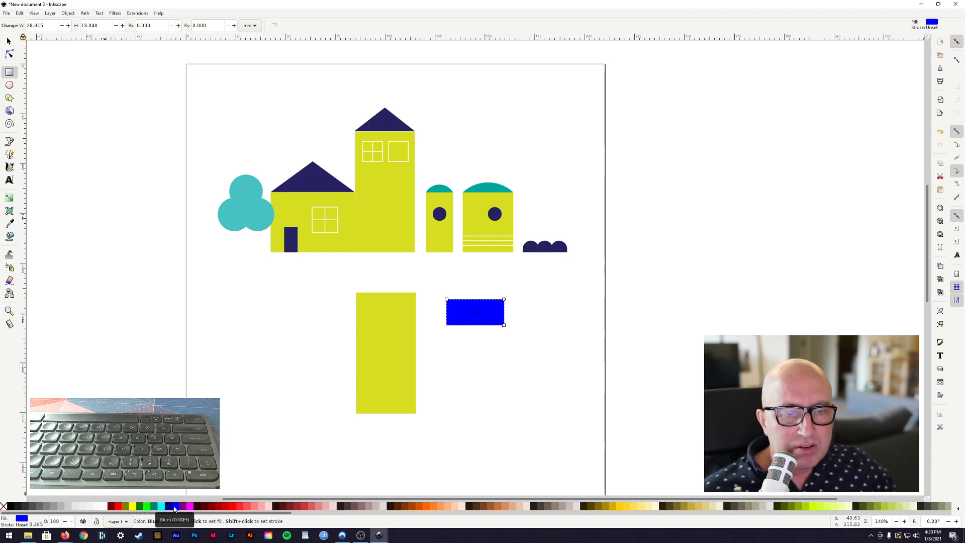
click(106, 506)
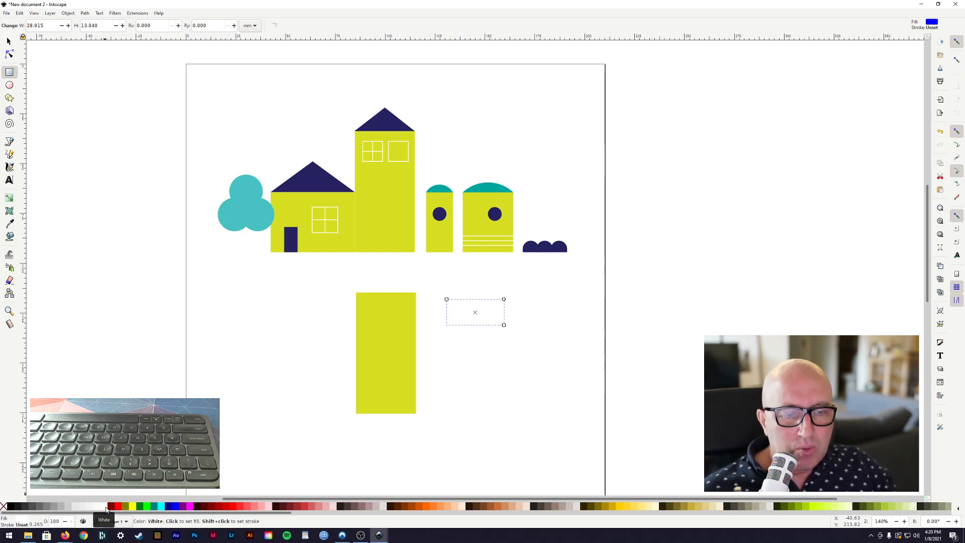
click(115, 507)
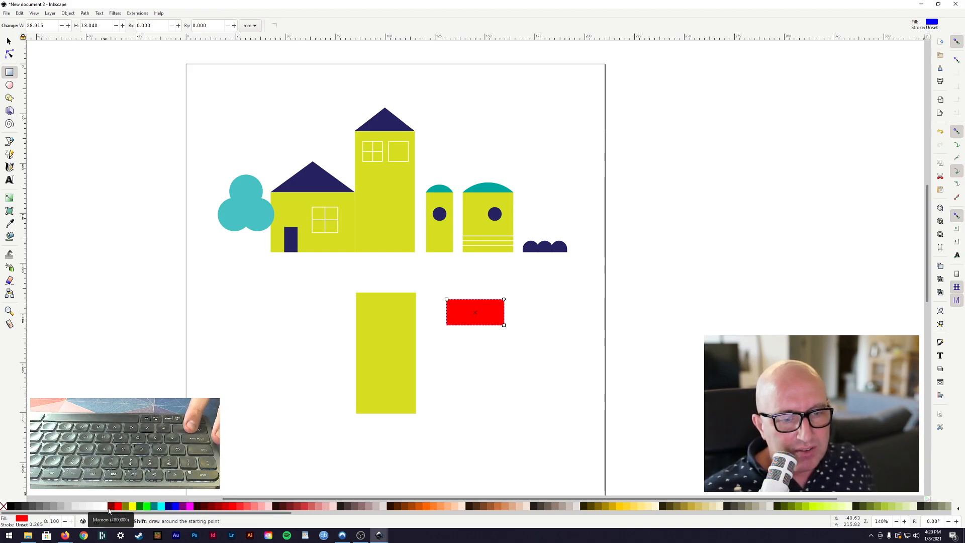
click(4, 508)
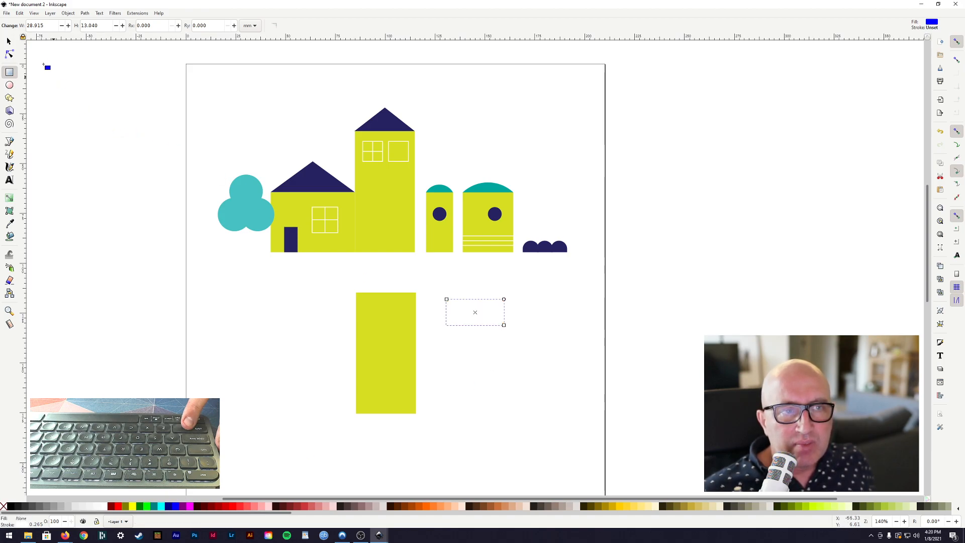
Step: Select the unfilled, white-stroked rectangle by enclosing it completely in a selection box
click(9, 42)
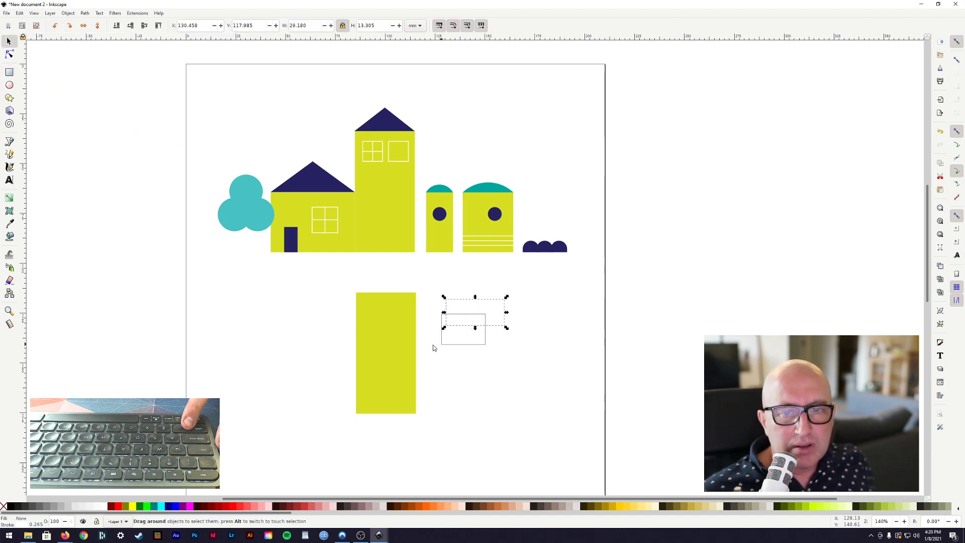
click(472, 321)
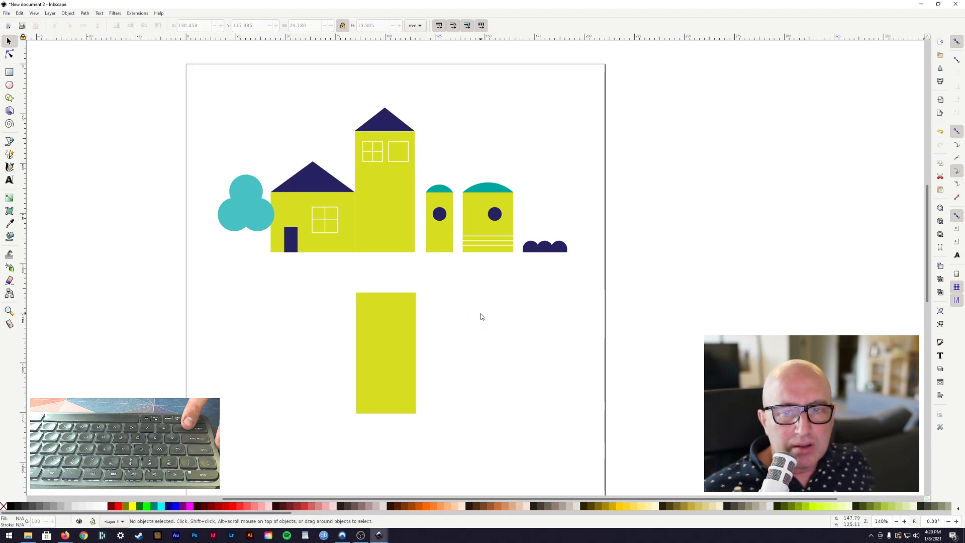
drag(436, 288, 528, 357)
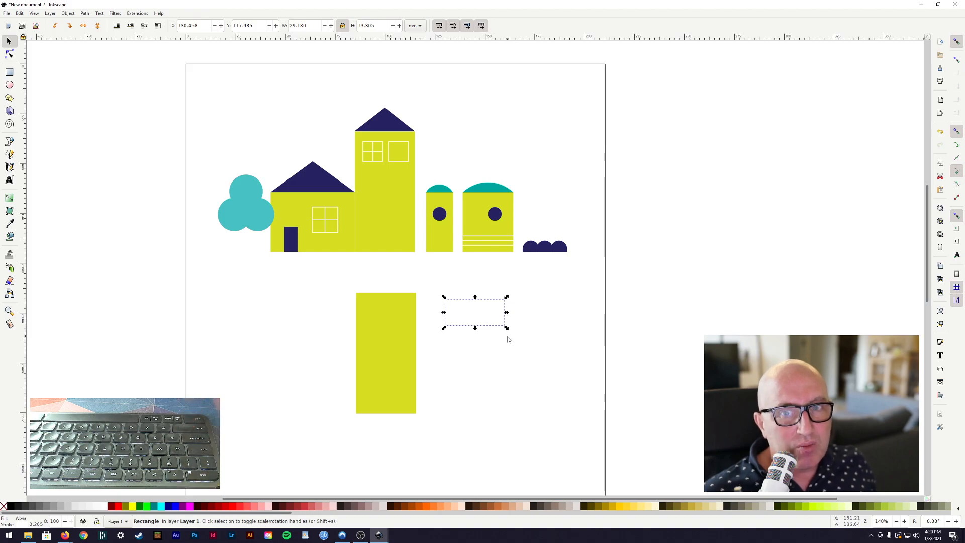
mouse_move(494, 318)
mouse_down()
mouse_move(495, 347)
mouse_move(494, 318)
mouse_up()
drag(441, 293, 523, 347)
click(519, 360)
drag(429, 288, 536, 367)
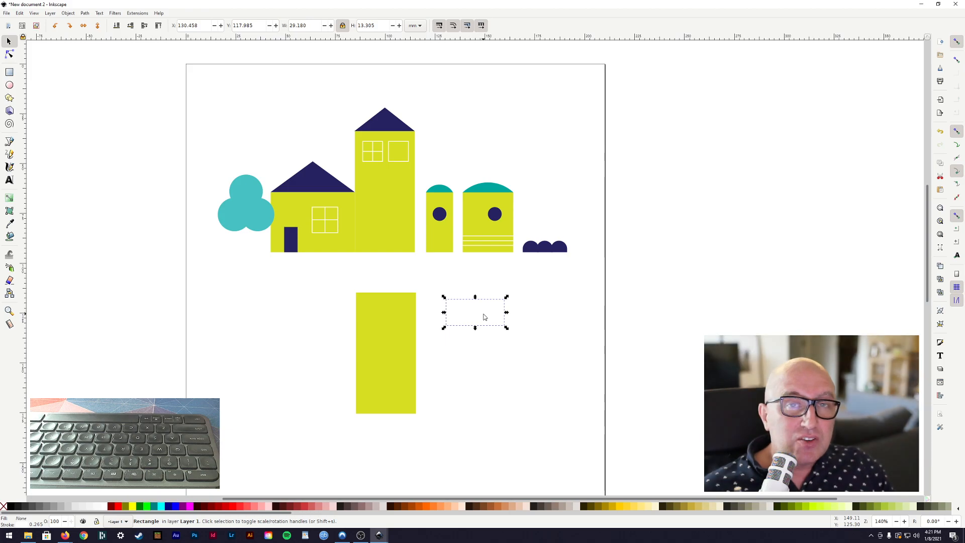
Step: Place the white-outlined rectangle on the upper part of the yellow-green wall and shrink it to about 10.5 mm square
drag(501, 304, 495, 303)
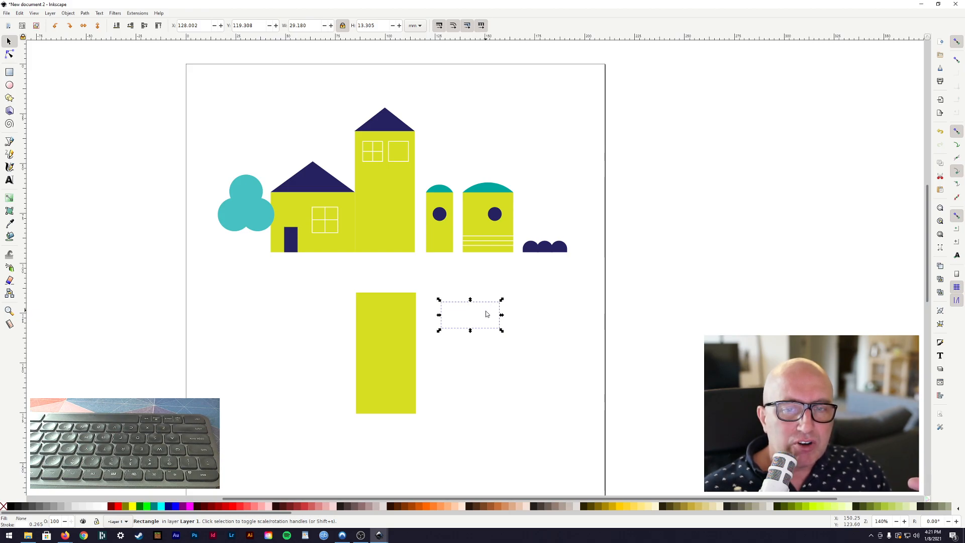
drag(486, 305, 400, 308)
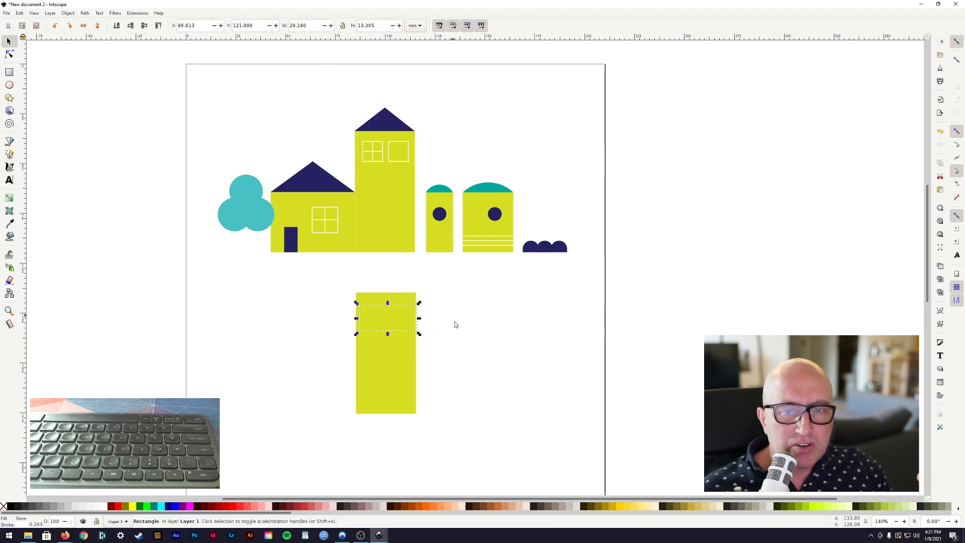
drag(421, 322, 382, 330)
Step: Adjust the wall and window positions so the square sits near the wall's upper-right corner, at about X 100, Y 124 mm
click(375, 306)
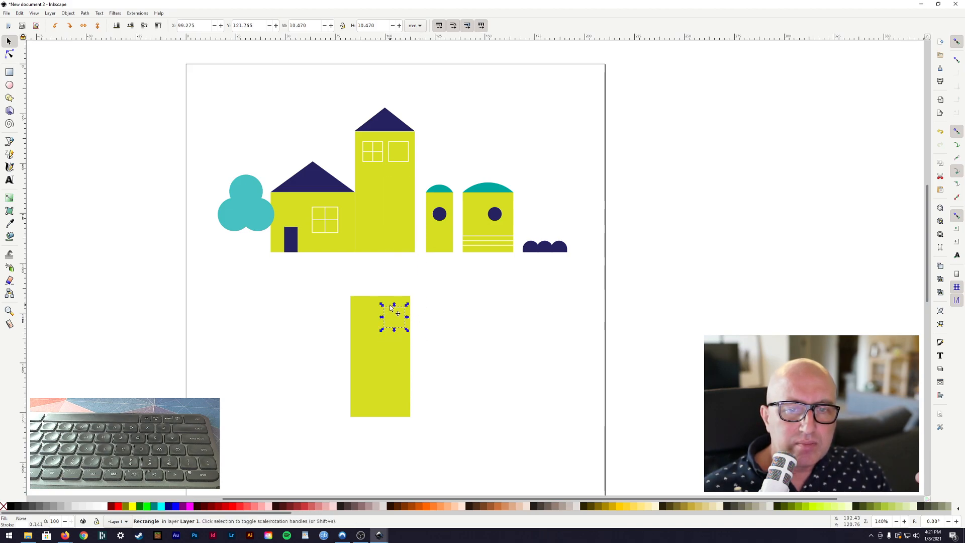
mouse_move(394, 311)
mouse_down()
mouse_move(397, 171)
mouse_move(396, 311)
mouse_up()
click(395, 312)
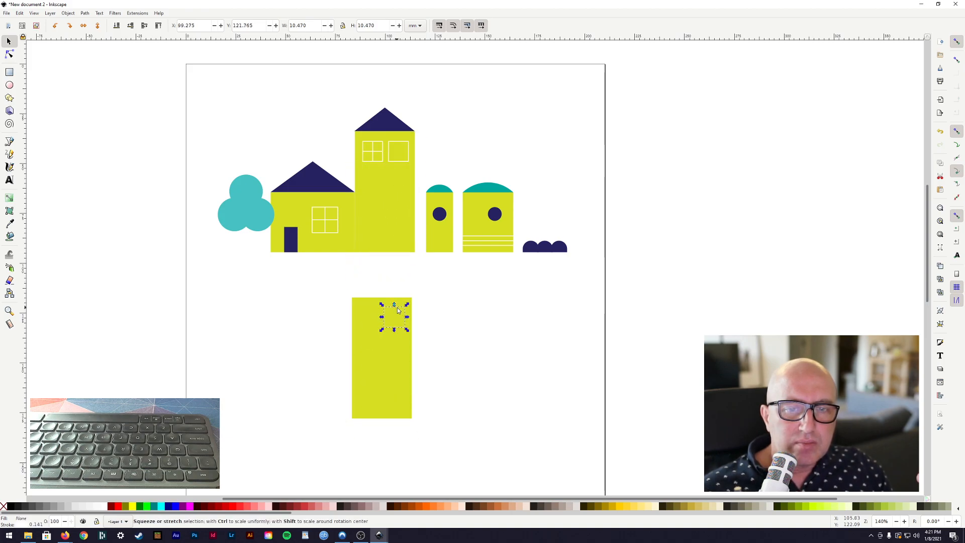
mouse_move(400, 305)
mouse_down()
mouse_move(402, 143)
mouse_move(399, 319)
mouse_move(400, 310)
mouse_up()
key(space)
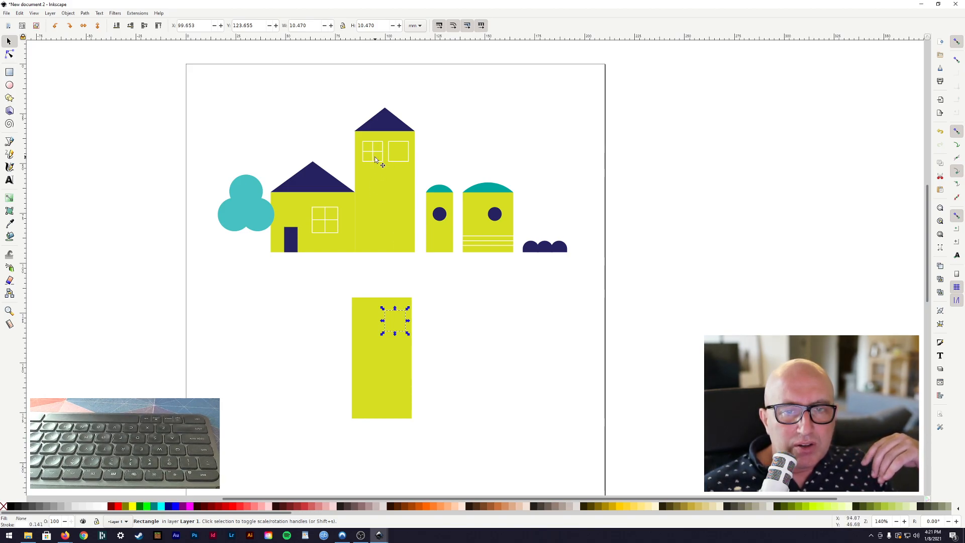
click(422, 338)
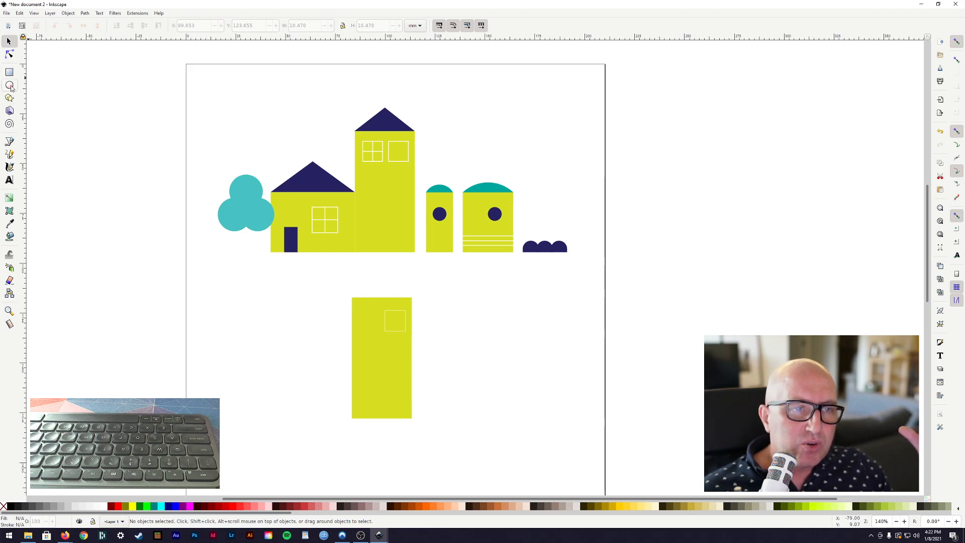
Step: Draw an ellipse with radii of about 24 and 15 mm beside the wall and make it a whole ellipse
click(10, 85)
drag(429, 303, 526, 363)
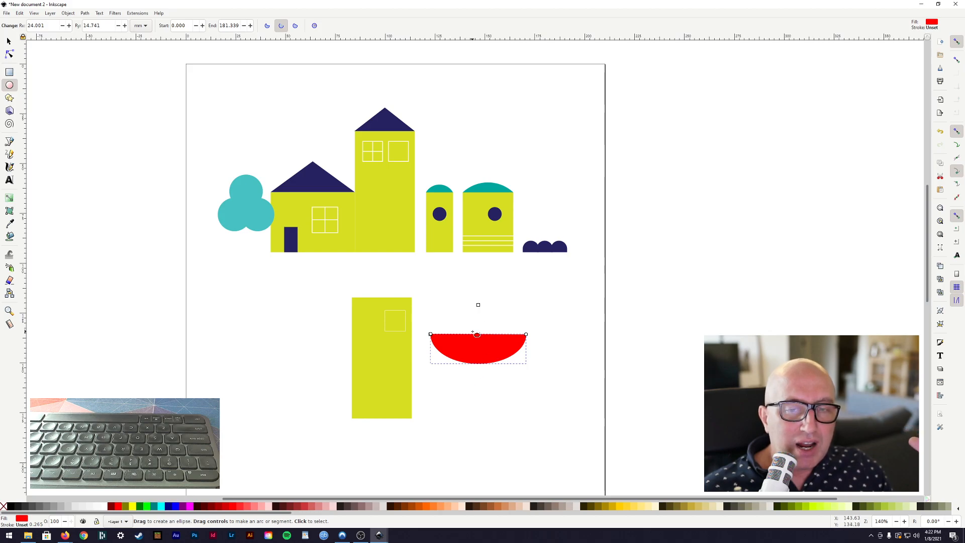
click(314, 27)
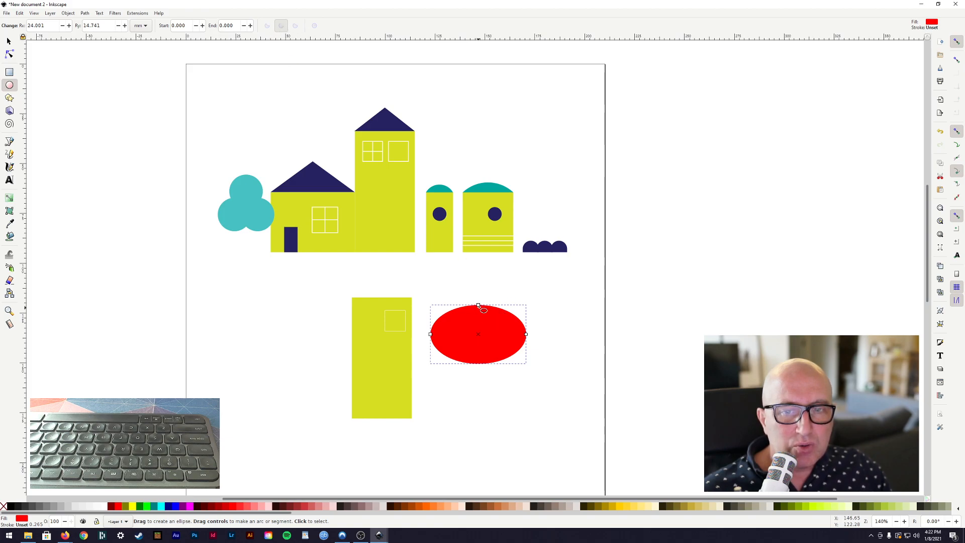
Step: Stretch the red ellipse to about 42 mm high and place it at about X 127, Y 122 mm
click(16, 44)
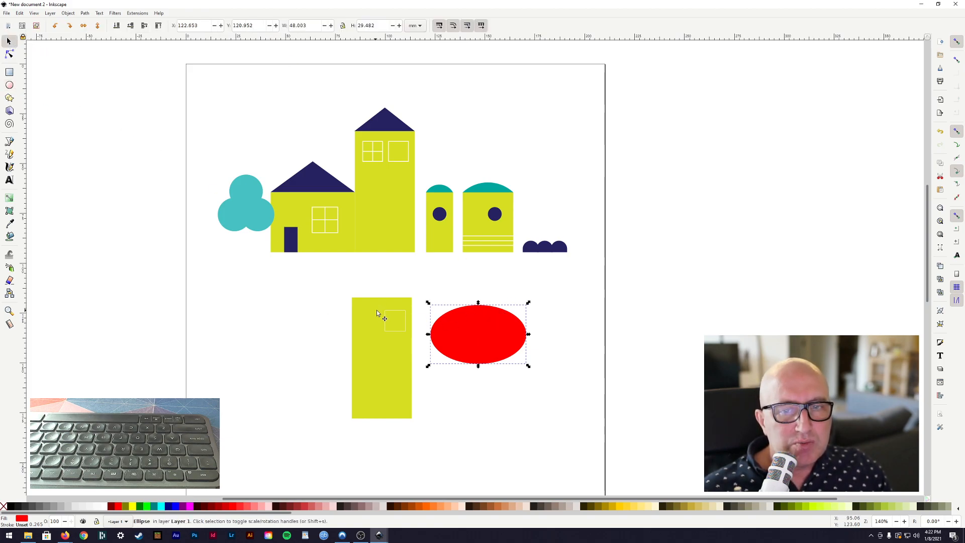
drag(478, 303, 478, 278)
drag(471, 335, 481, 360)
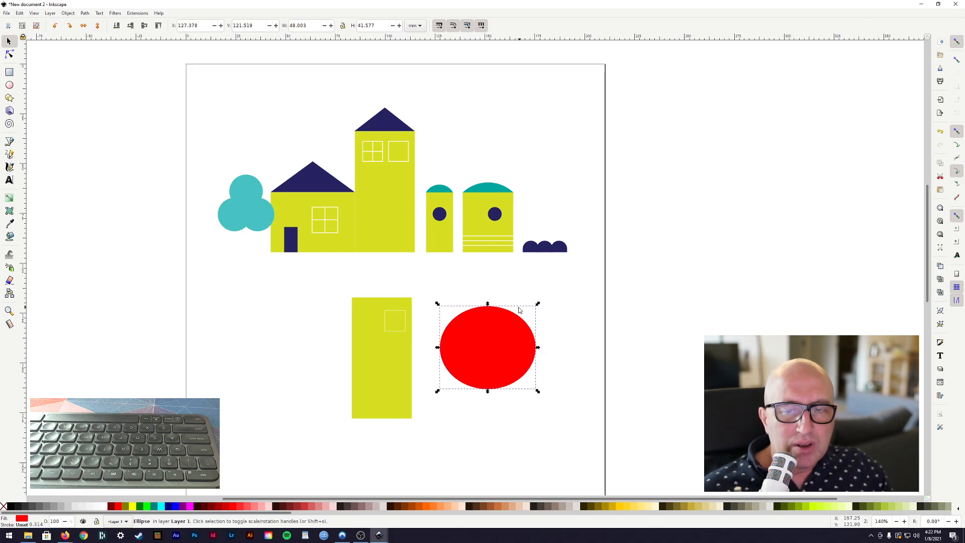
click(465, 400)
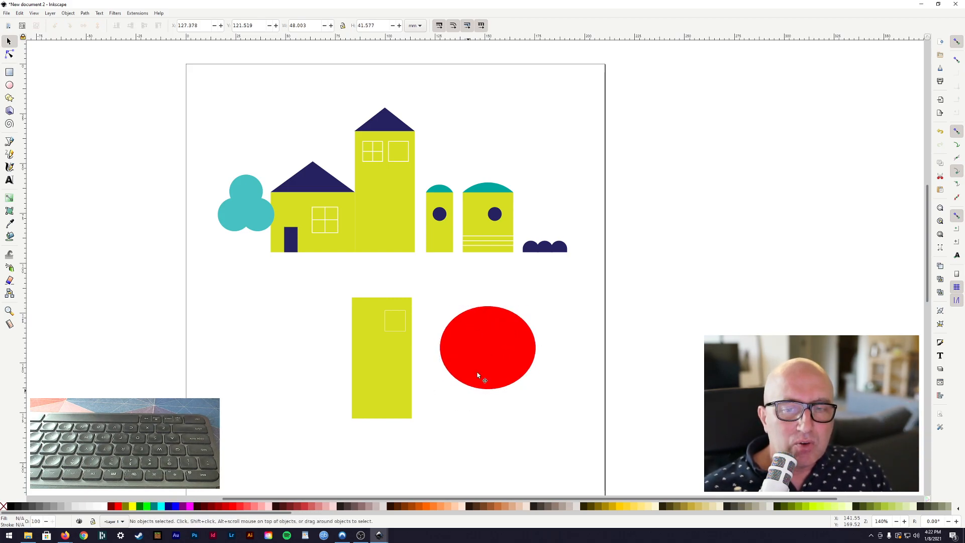
click(486, 364)
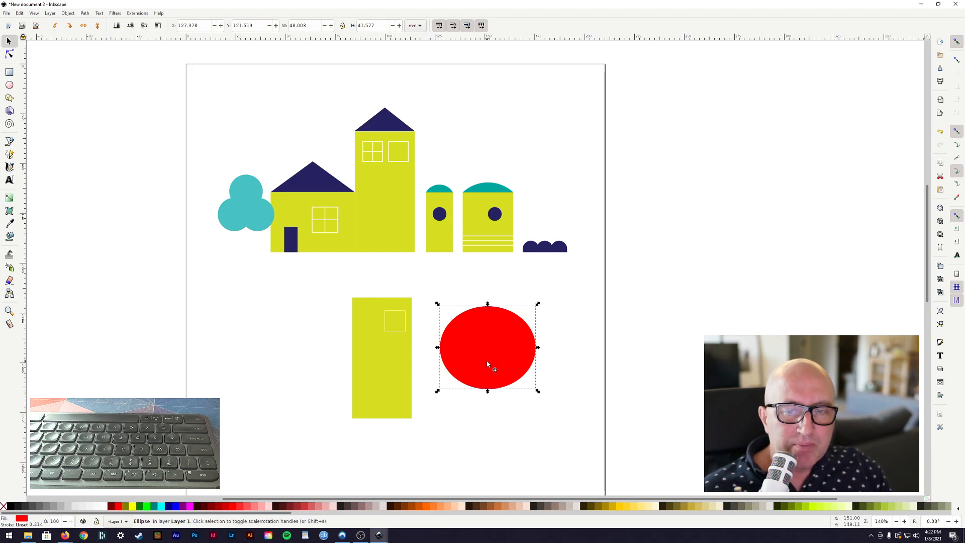
Step: Turn the red ellipse into a lower half slice by setting its arc end point to 180°
key(e)
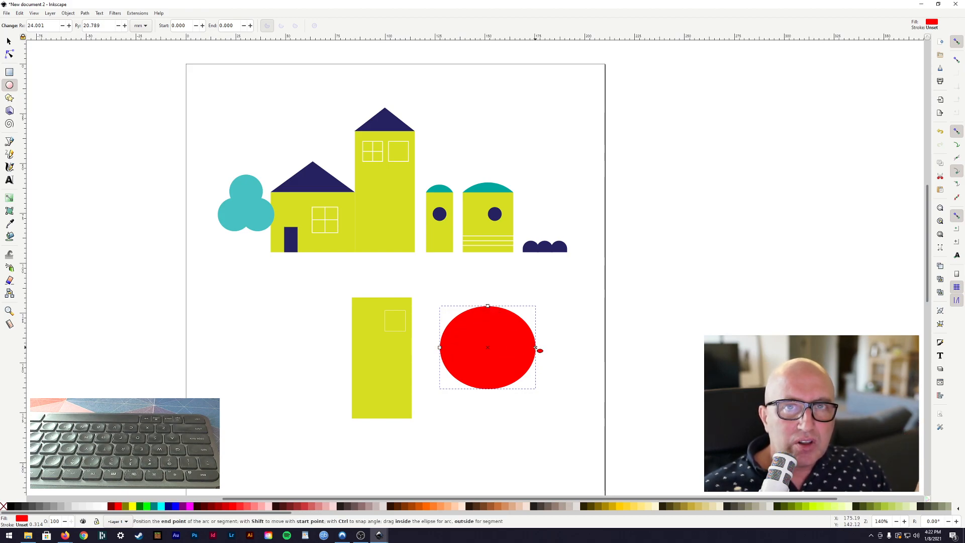
drag(536, 347, 441, 348)
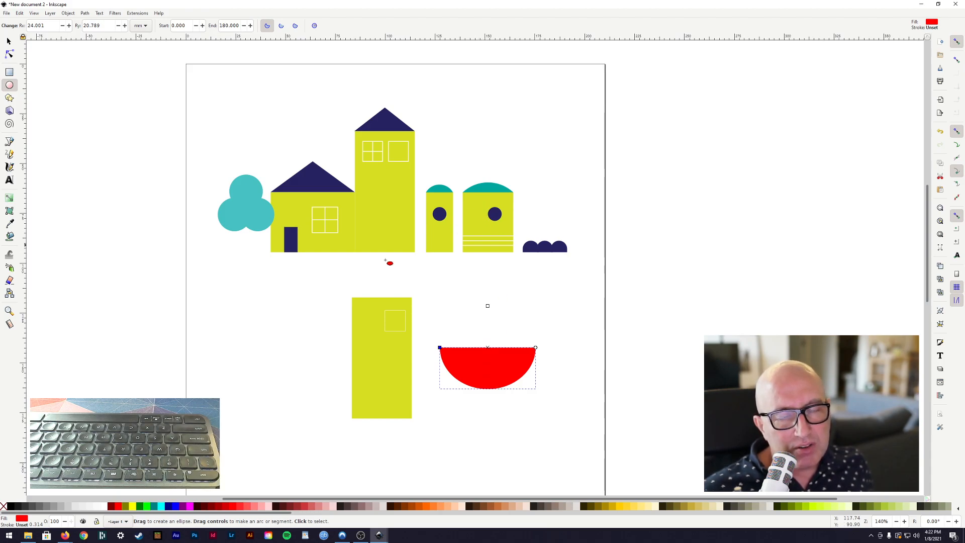
click(9, 42)
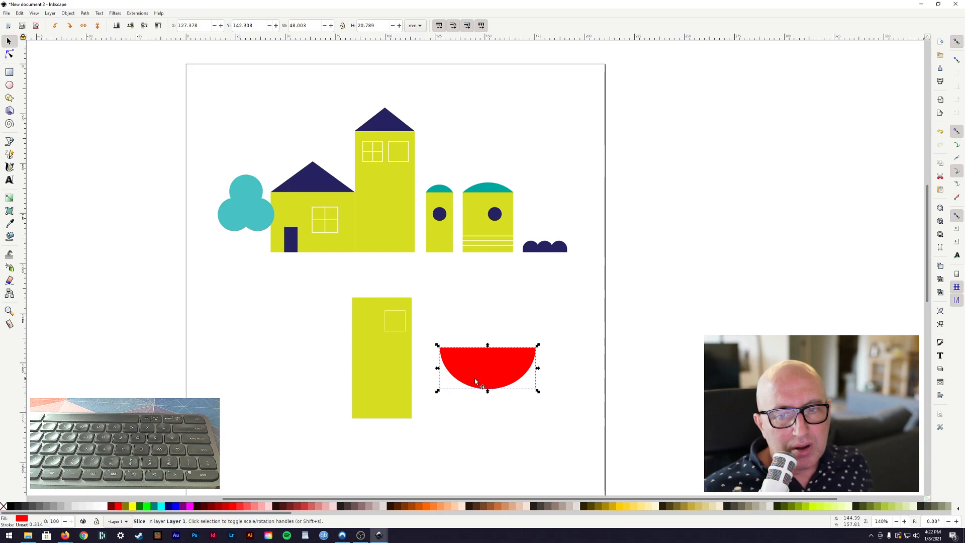
Step: Flip the red half ellipse into an upward dome and fit it on top of the wall, about 30 mm wide
drag(488, 392, 491, 319)
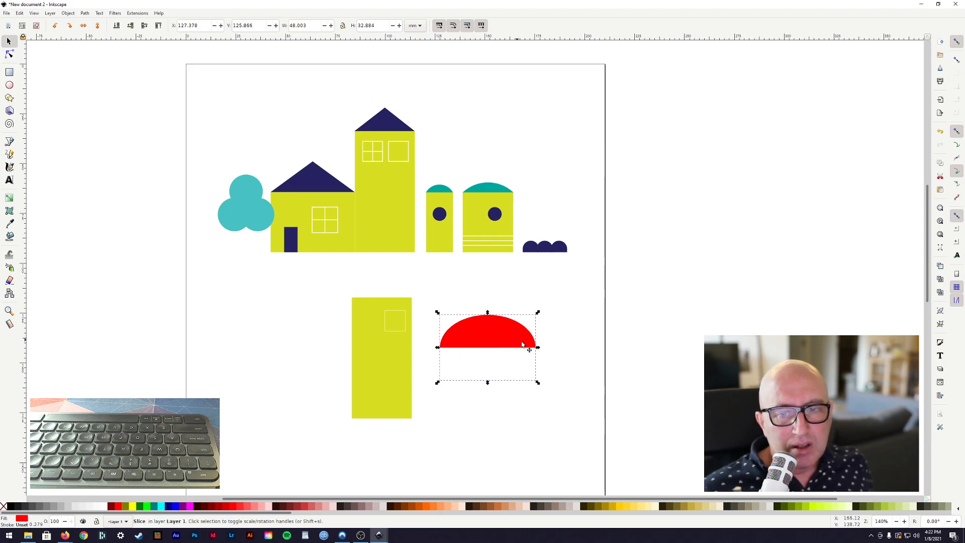
drag(537, 348, 405, 293)
drag(406, 285, 415, 297)
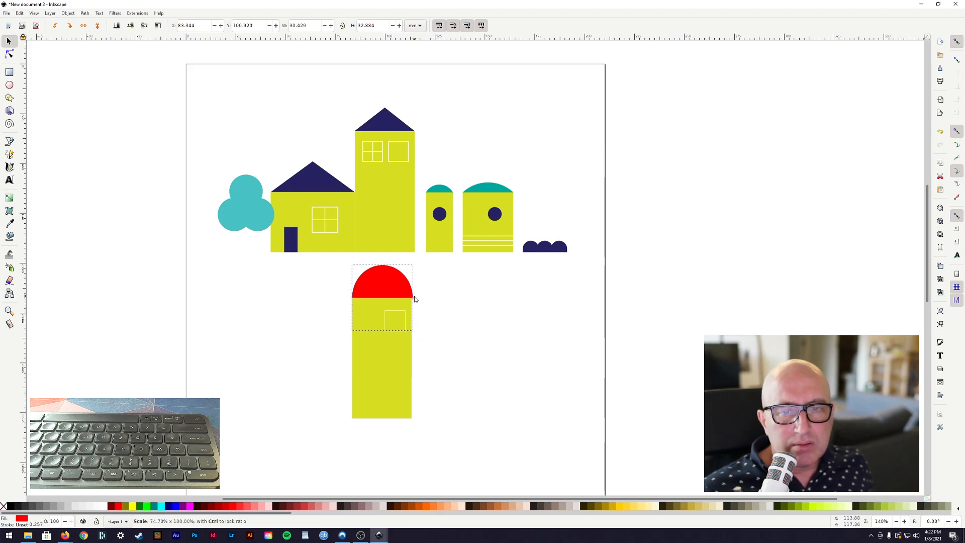
Step: Reduce the dome to about 25 by 13 mm beside the wall and fill it with the teal sampled from the reference roof
drag(383, 265, 461, 195)
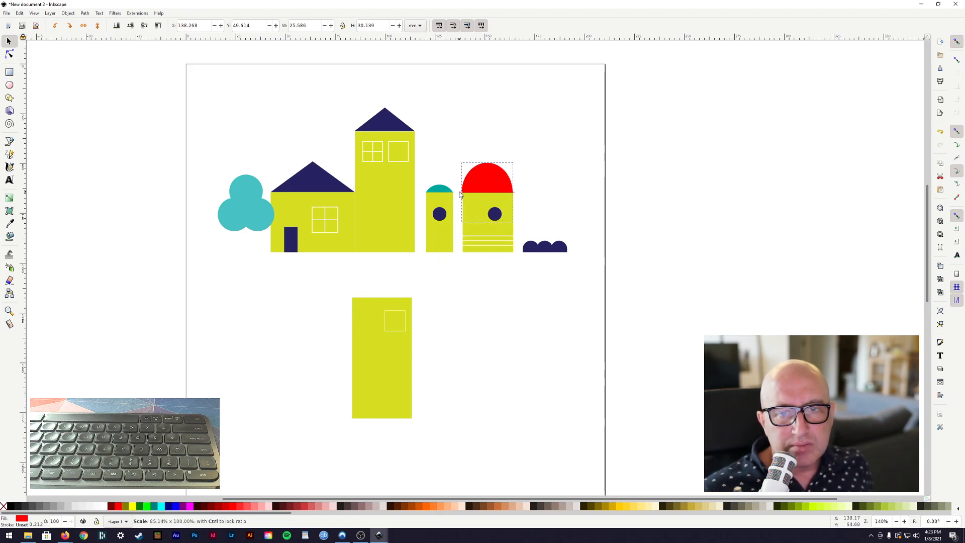
drag(487, 160, 495, 335)
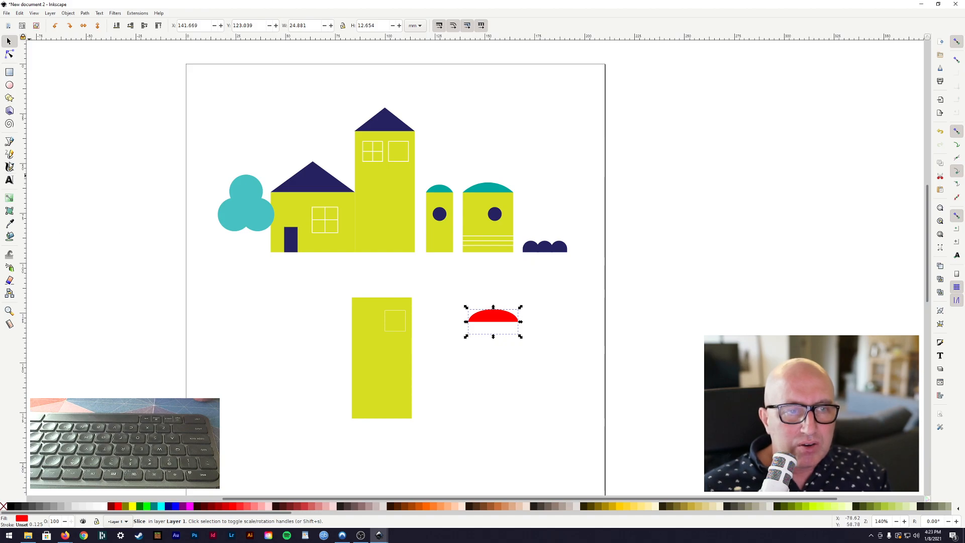
click(11, 224)
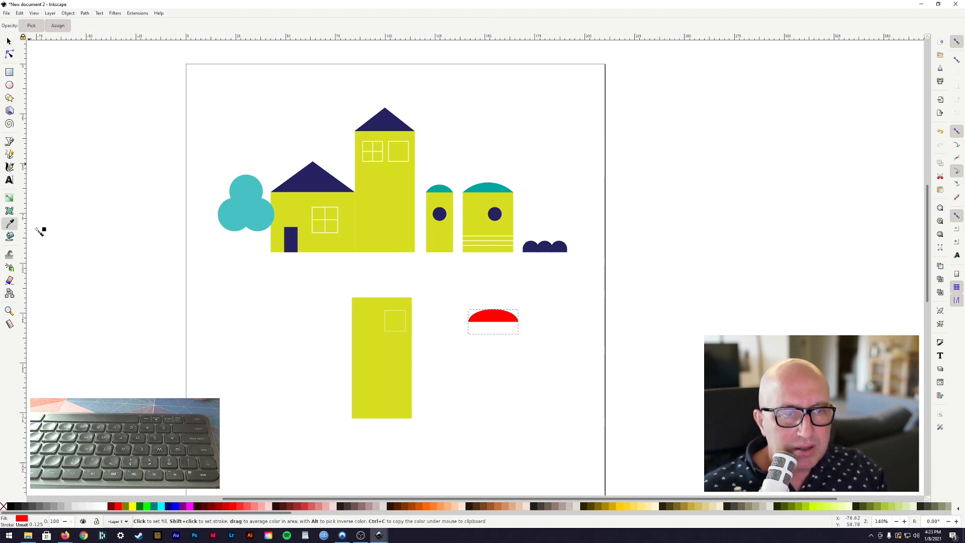
click(497, 190)
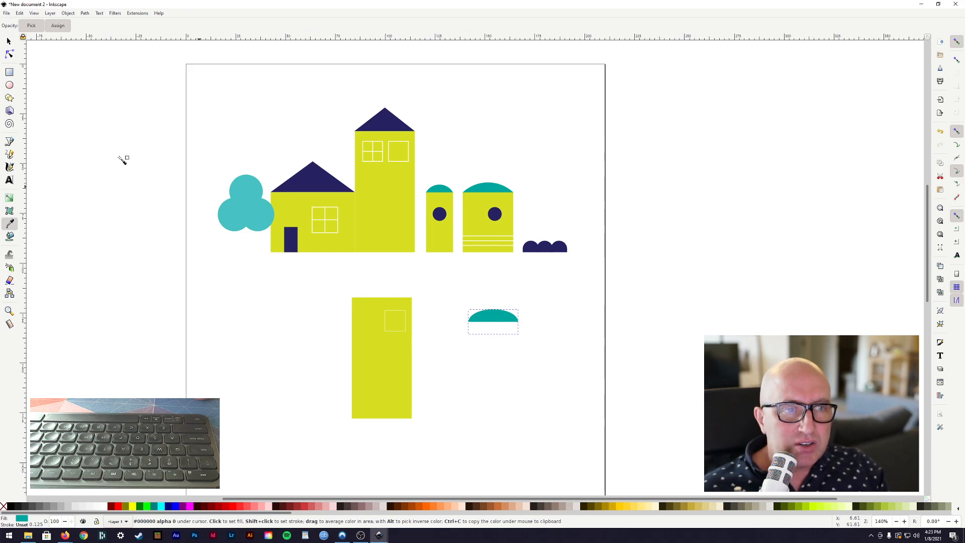
click(9, 43)
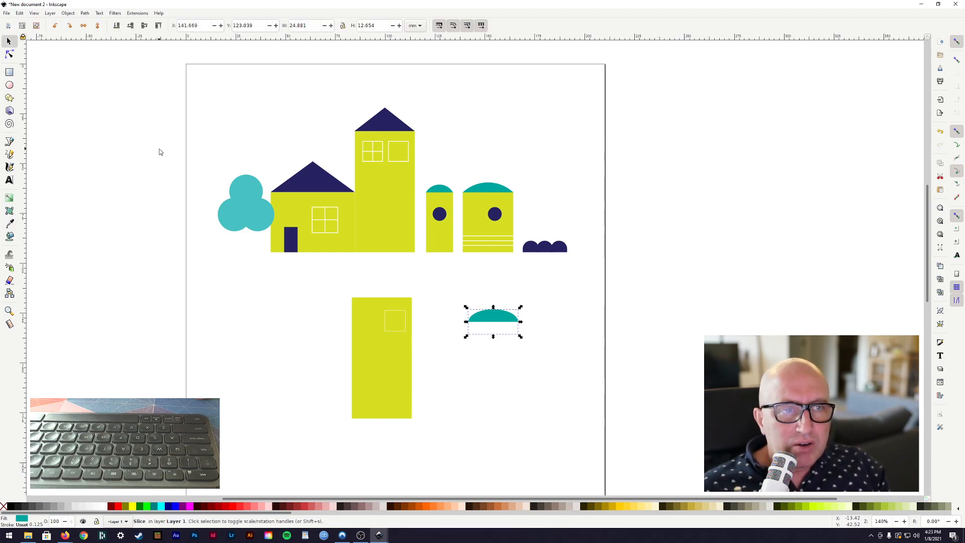
Step: Draw a star below the tree across the page edge and set its corners to 3, giving a triangle about 55 mm wide
click(10, 99)
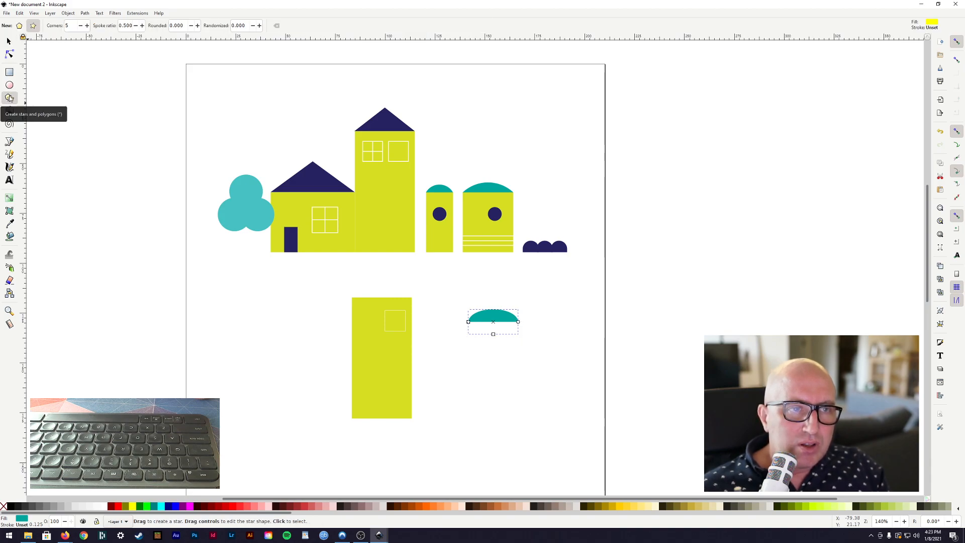
mouse_move(226, 303)
mouse_down()
mouse_move(267, 353)
mouse_move(274, 348)
mouse_up()
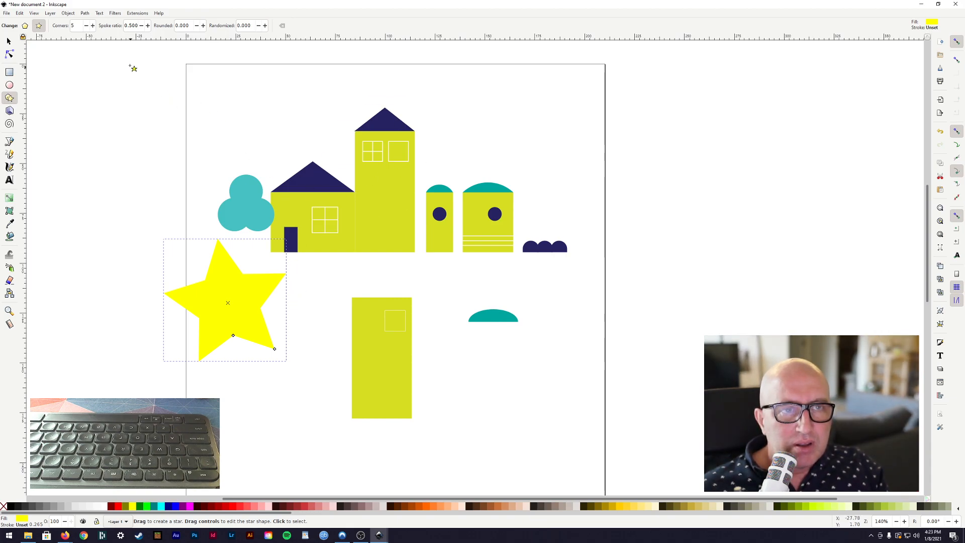
click(86, 27)
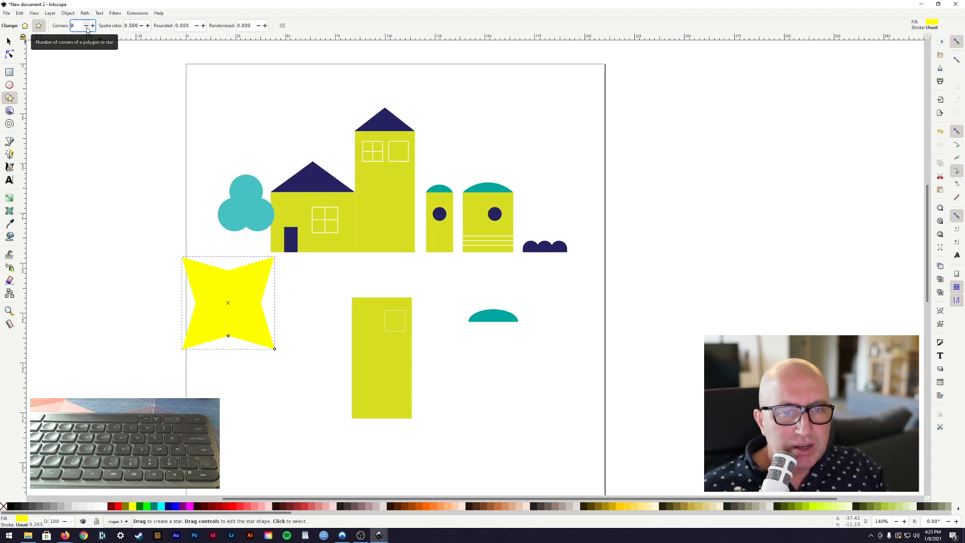
click(86, 27)
click(92, 25)
click(93, 26)
click(92, 26)
click(93, 26)
click(92, 25)
click(92, 26)
click(87, 27)
click(87, 27)
click(86, 28)
click(87, 27)
click(87, 28)
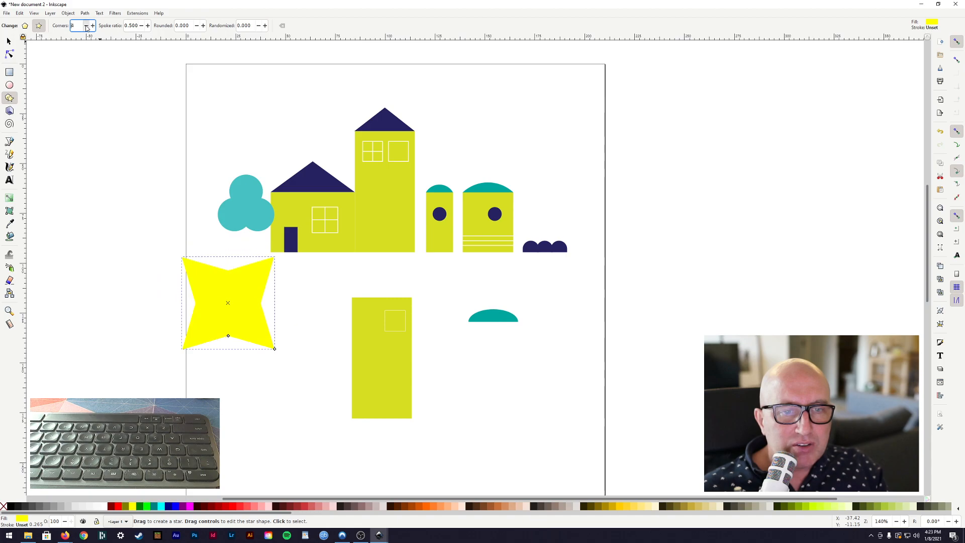
click(86, 27)
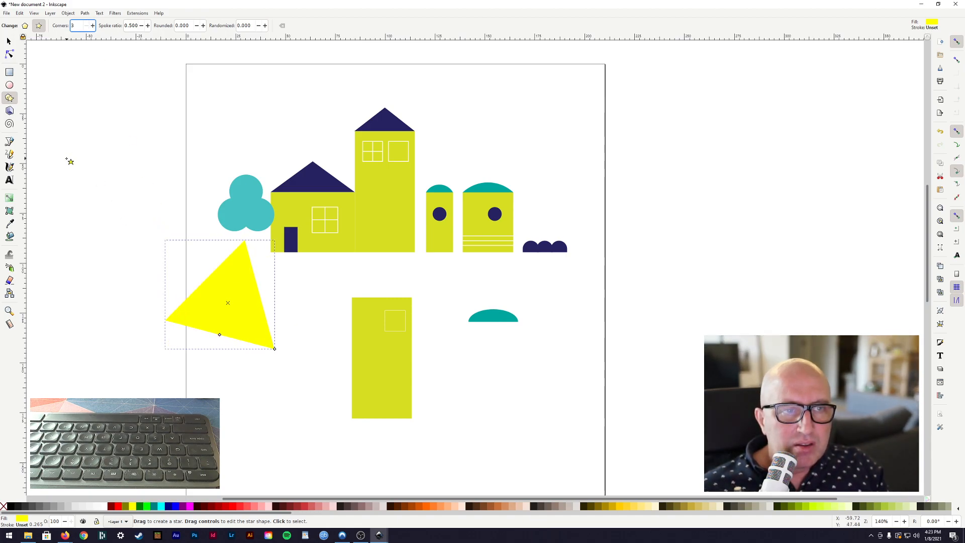
Step: Rotate the yellow triangle upright, scale it to about 31 by 14 mm and place it on top of the wall as a roof
click(11, 40)
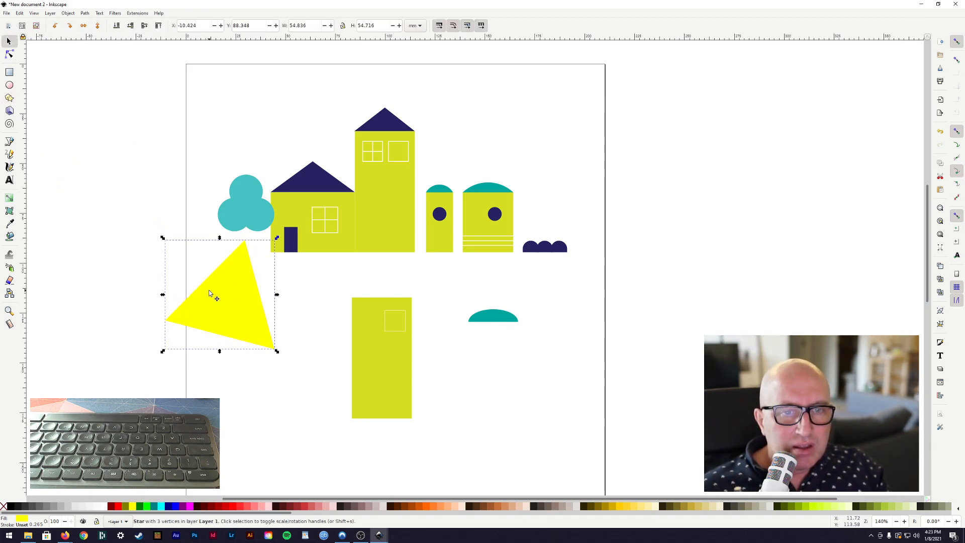
drag(225, 306, 273, 318)
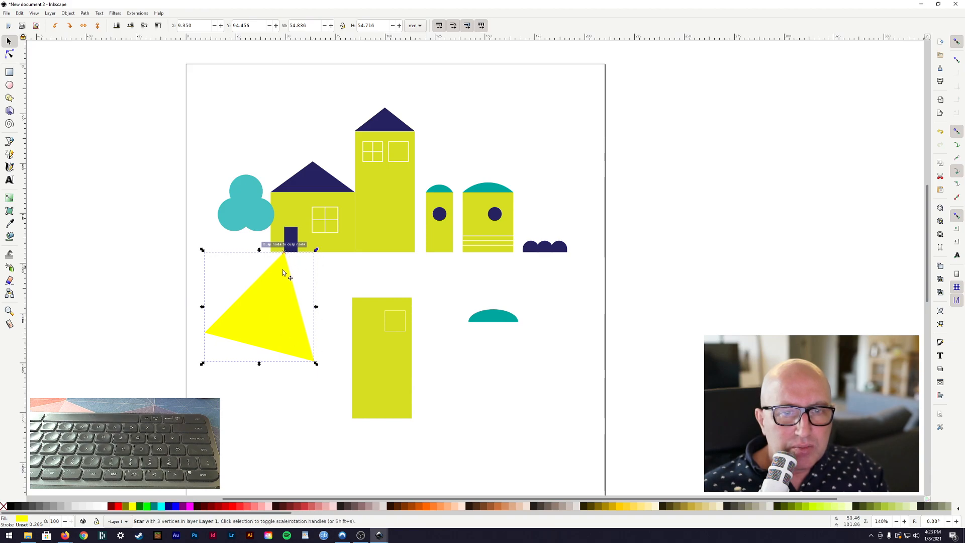
drag(317, 249, 302, 243)
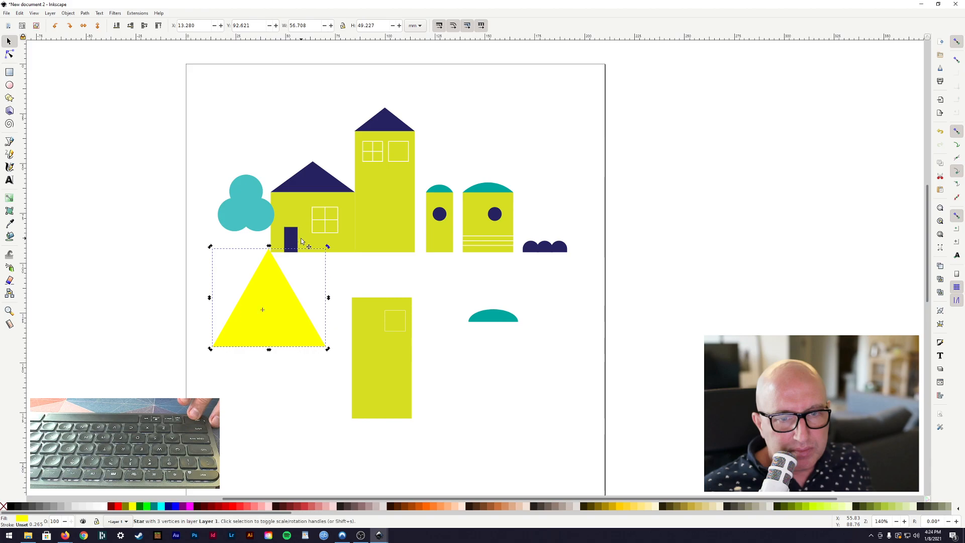
drag(327, 248, 349, 283)
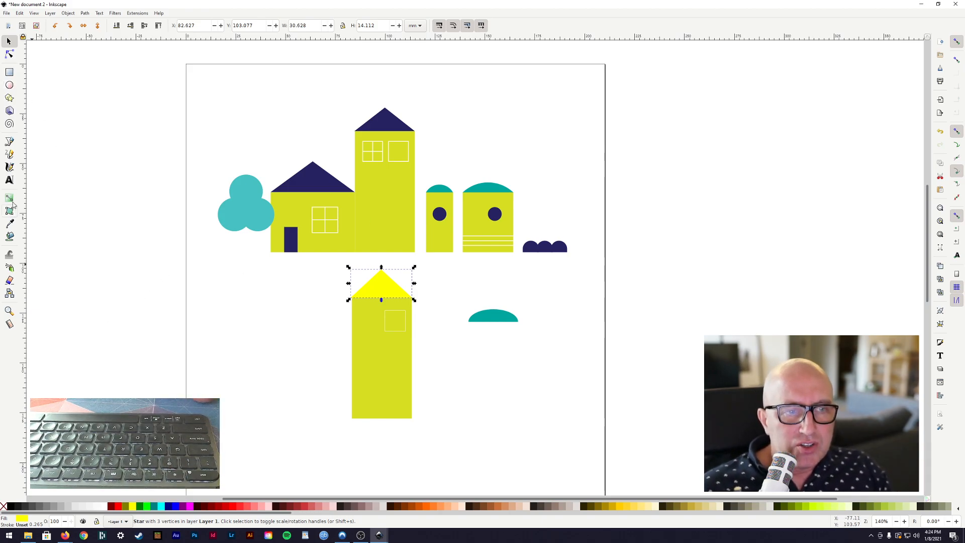
Step: Fill the triangular roof with the dark navy sampled from the reference tower's roof
click(10, 223)
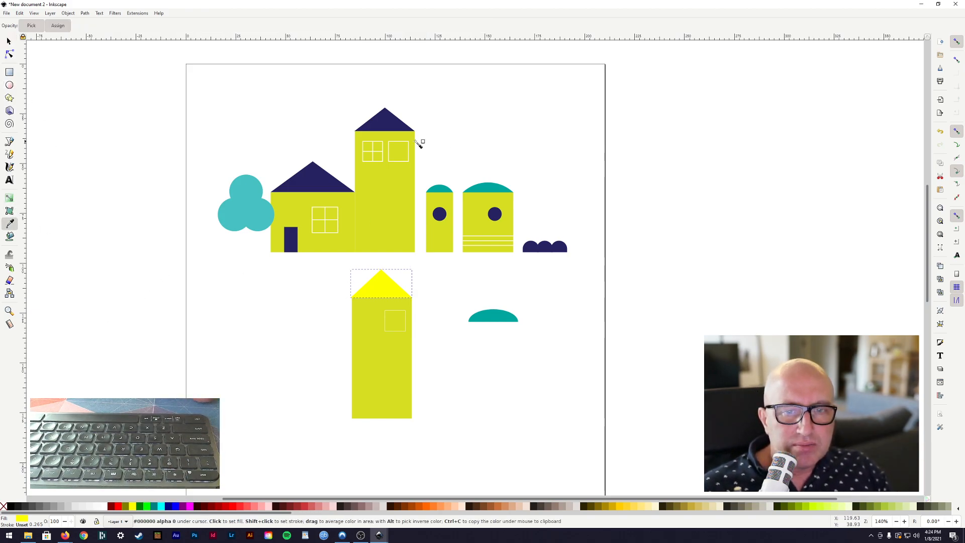
click(390, 123)
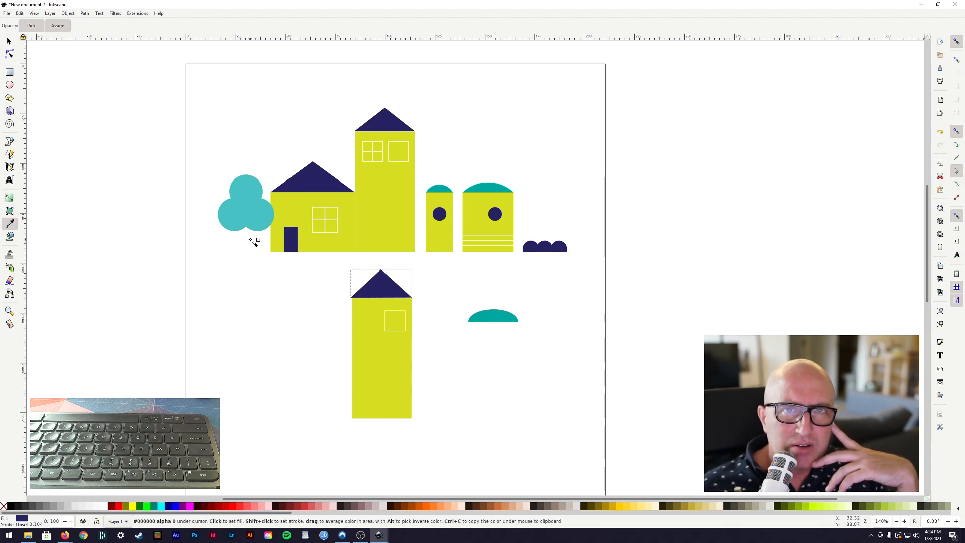
click(9, 41)
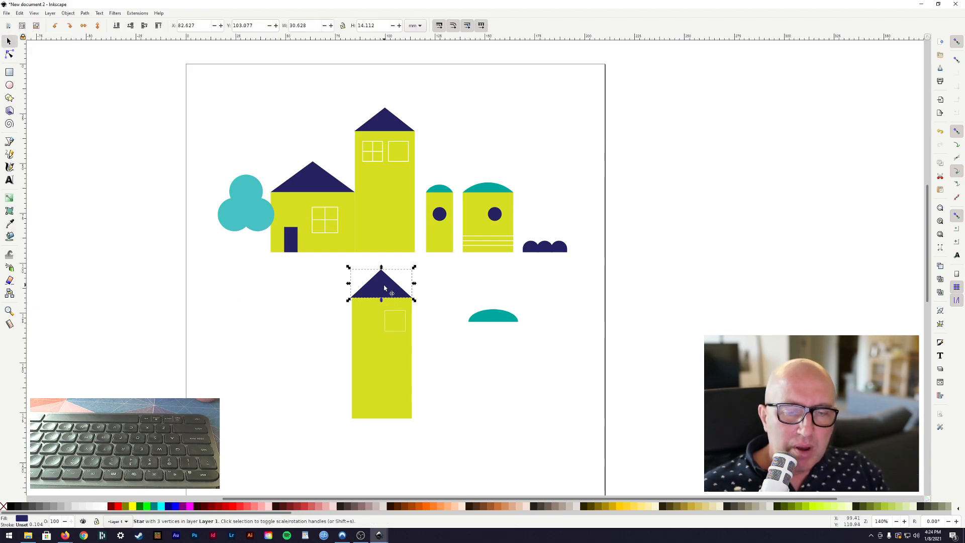